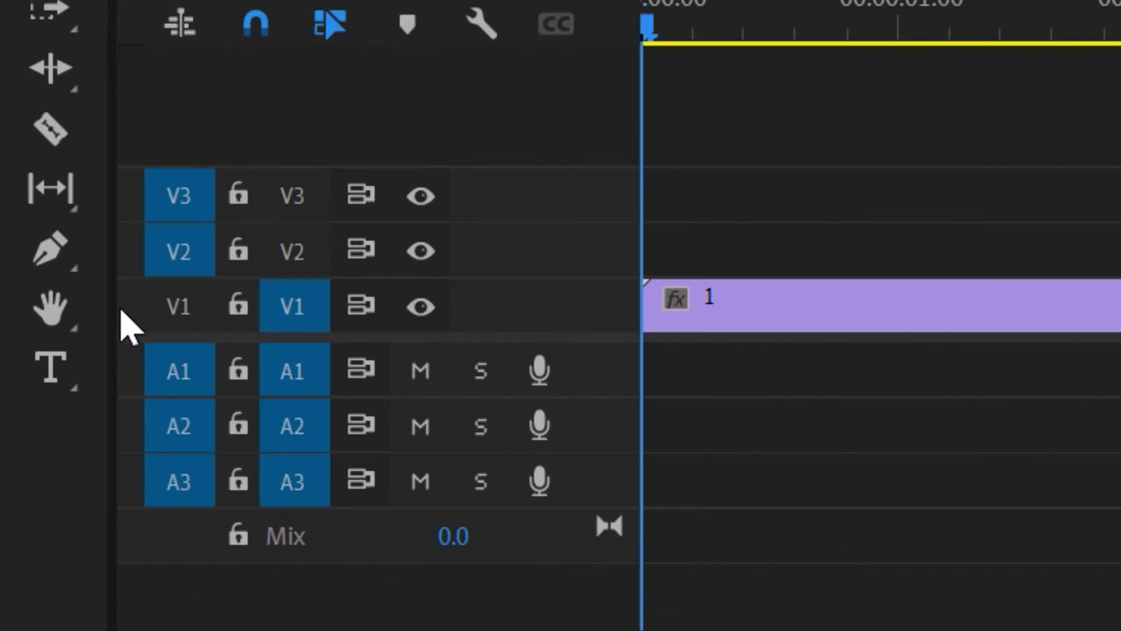
- Add a 'Hello' text title over the video with the Type tool
click(17, 523)
click(681, 195)
text(He)
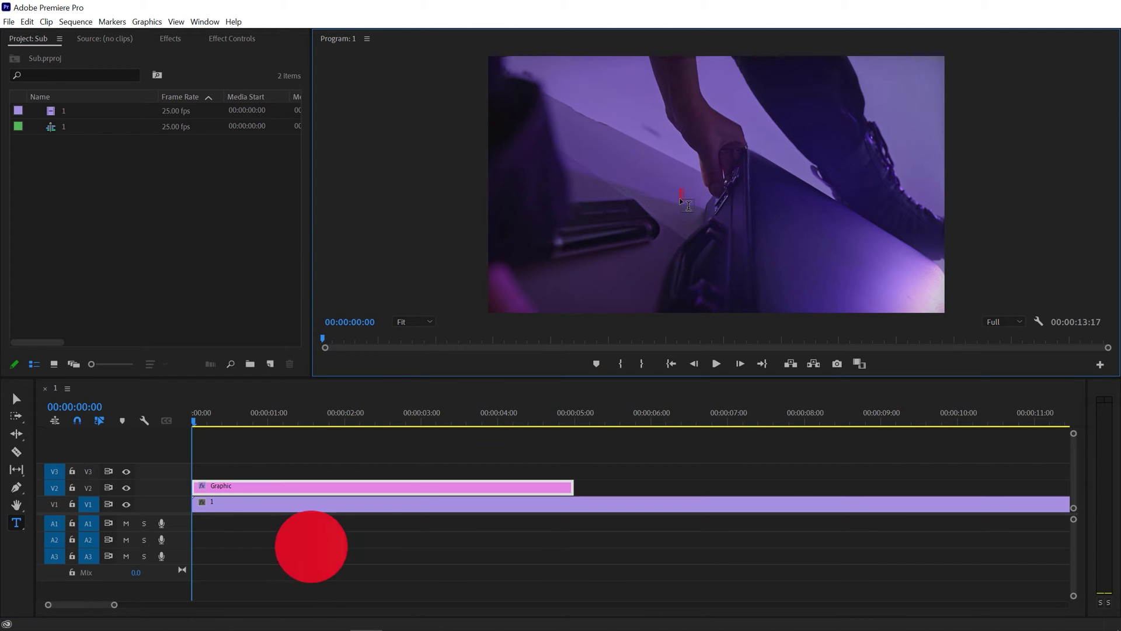
text(llo)
click(16, 398)
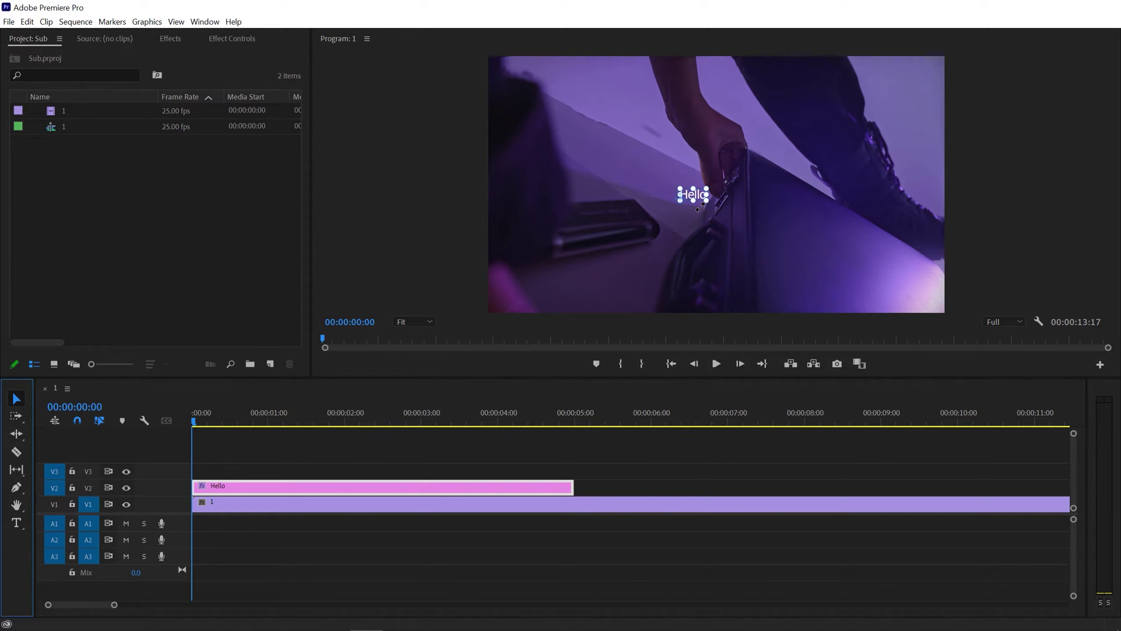
click(216, 24)
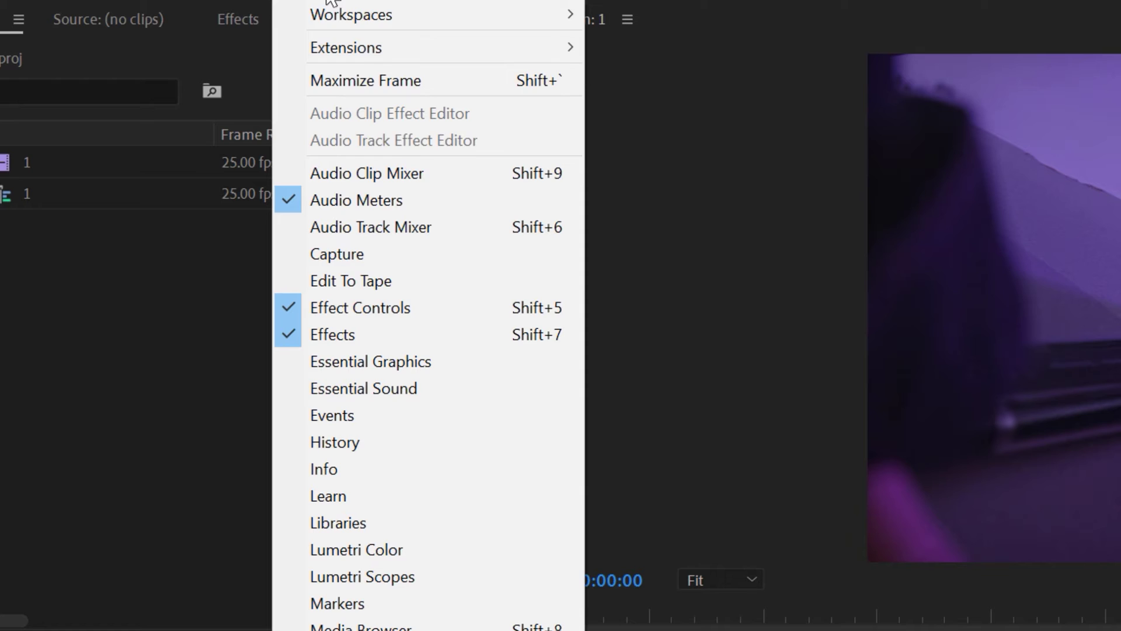
- In Essential Graphics, set the Hello title's font to Komika Axis
click(488, 365)
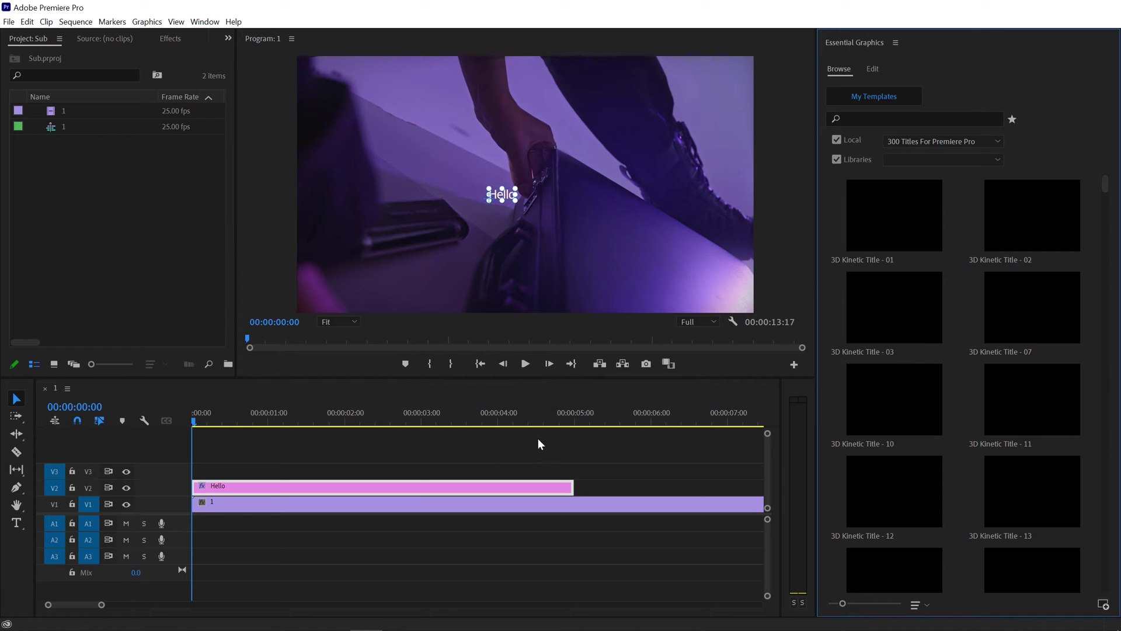
click(293, 464)
click(872, 70)
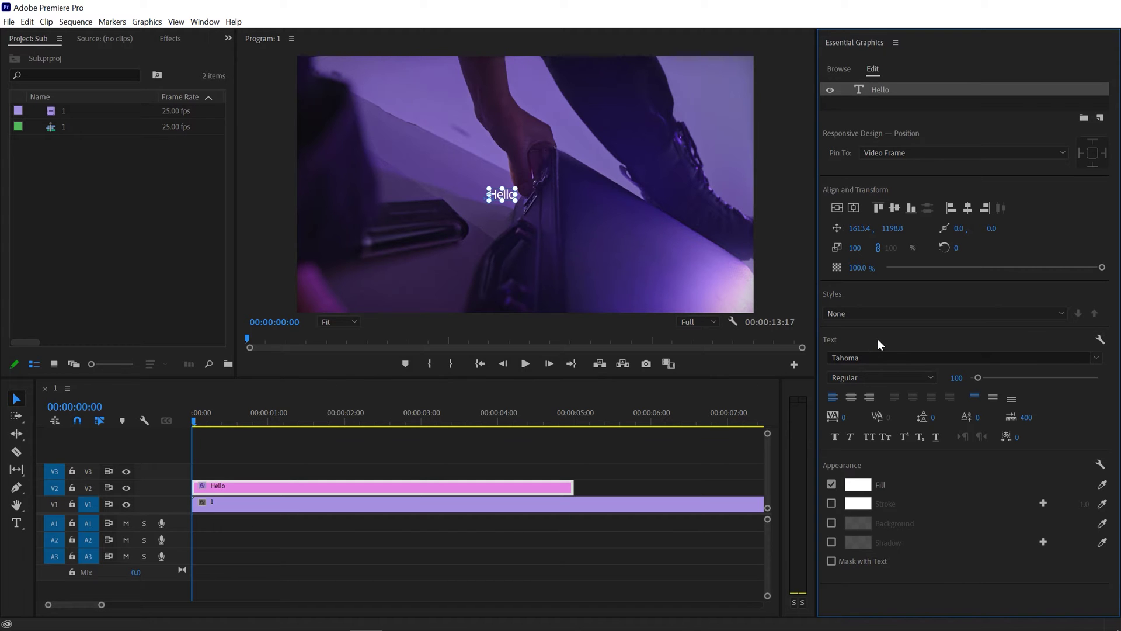
click(888, 356)
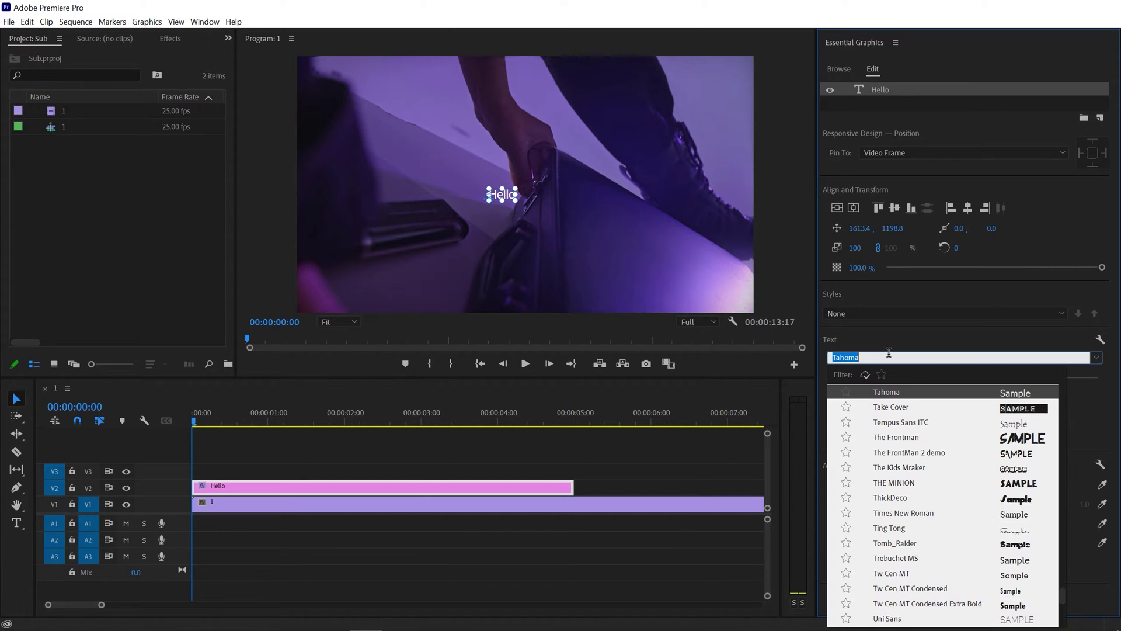
text(Komika)
key(Return)
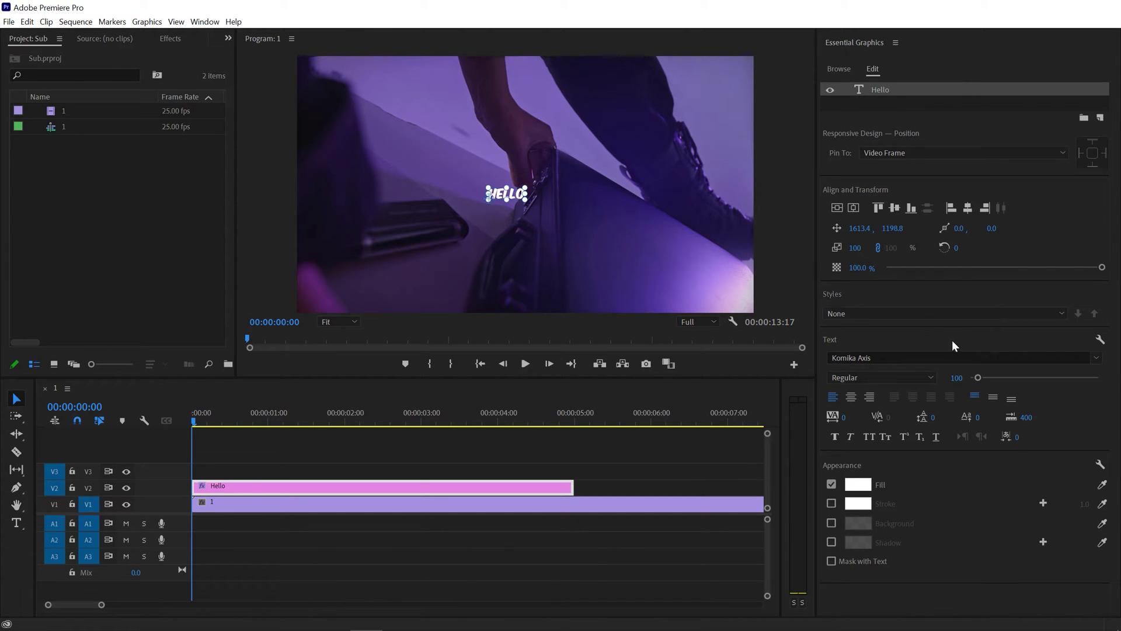
- Set the HELLO title's font size to 400 and centre it vertically and horizontally
click(839, 207)
click(852, 208)
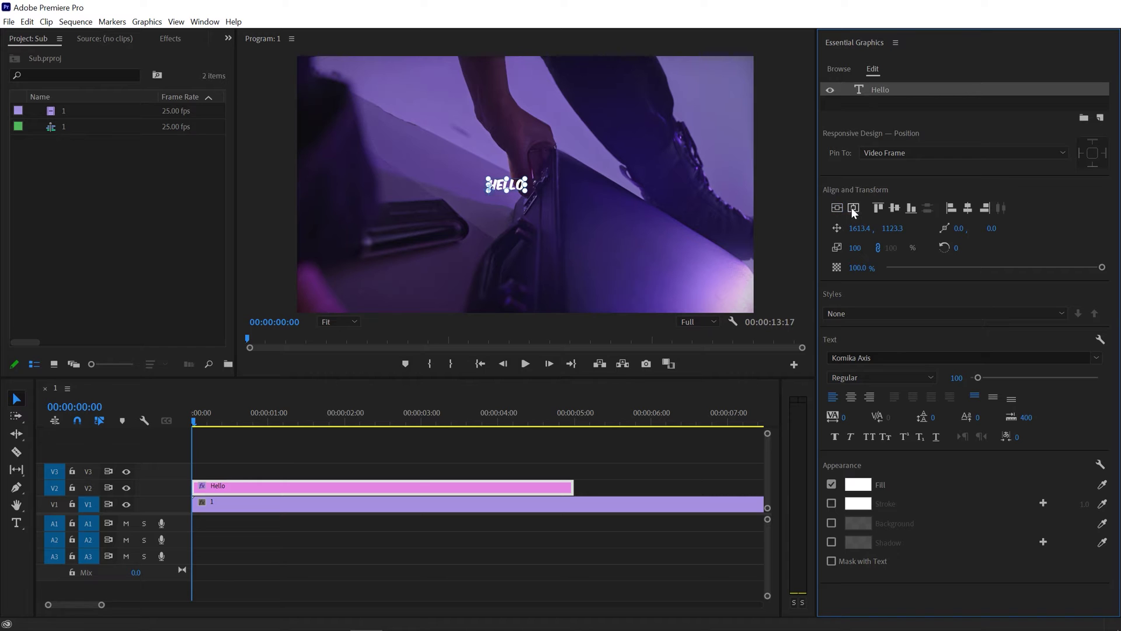
drag(980, 378, 1002, 380)
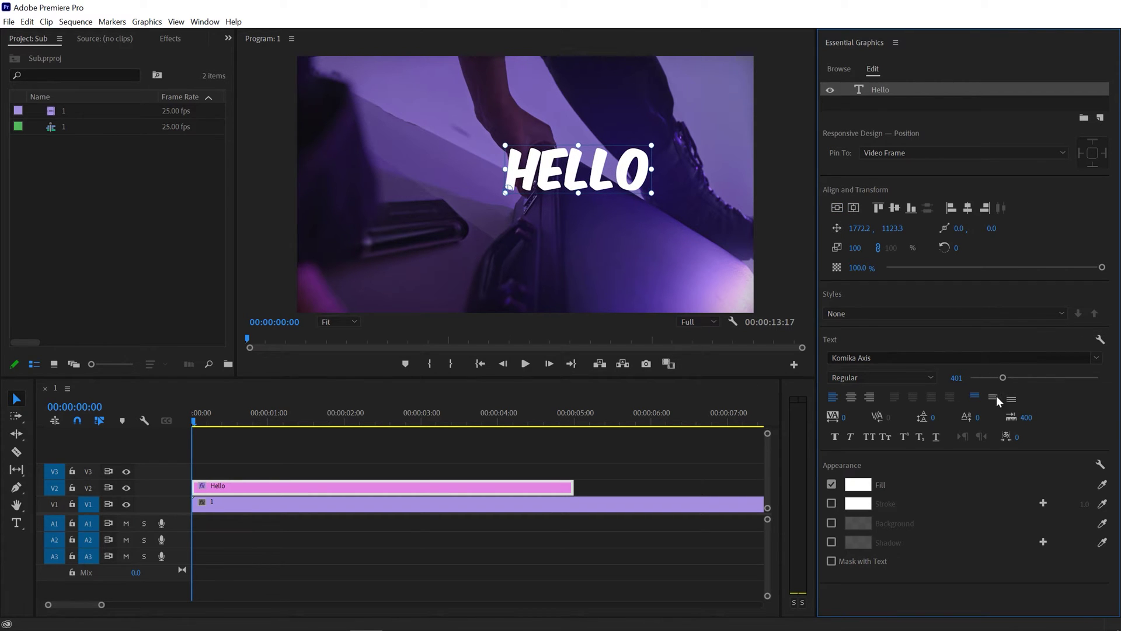
click(952, 378)
text(400)
key(Return)
click(837, 208)
click(853, 208)
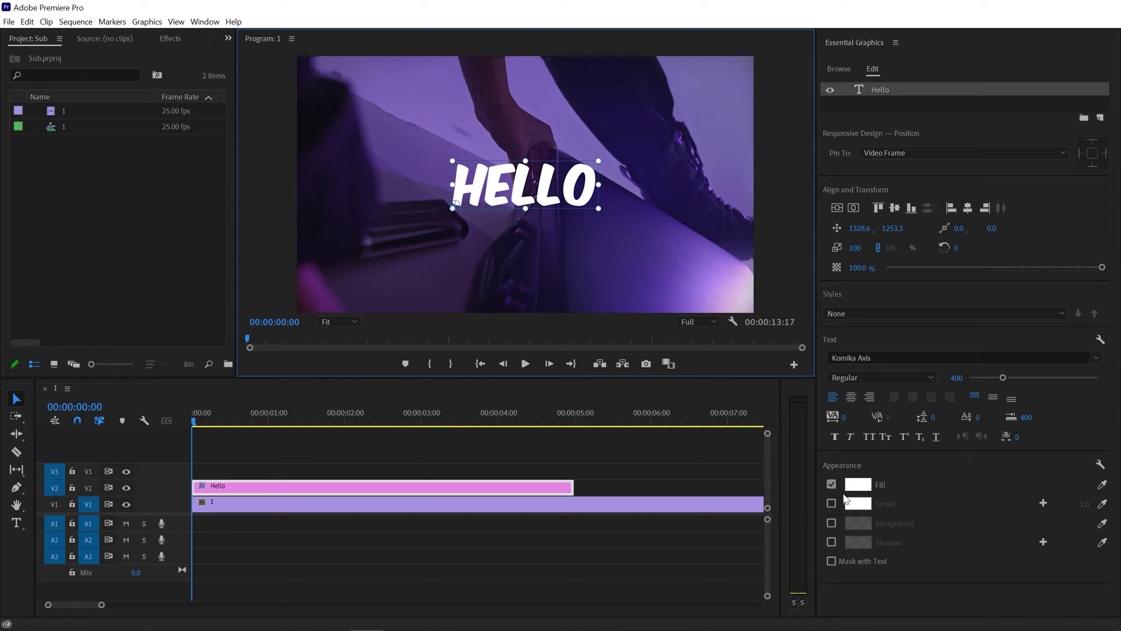
- Give HELLO a black stroke with width 100
click(828, 503)
click(858, 504)
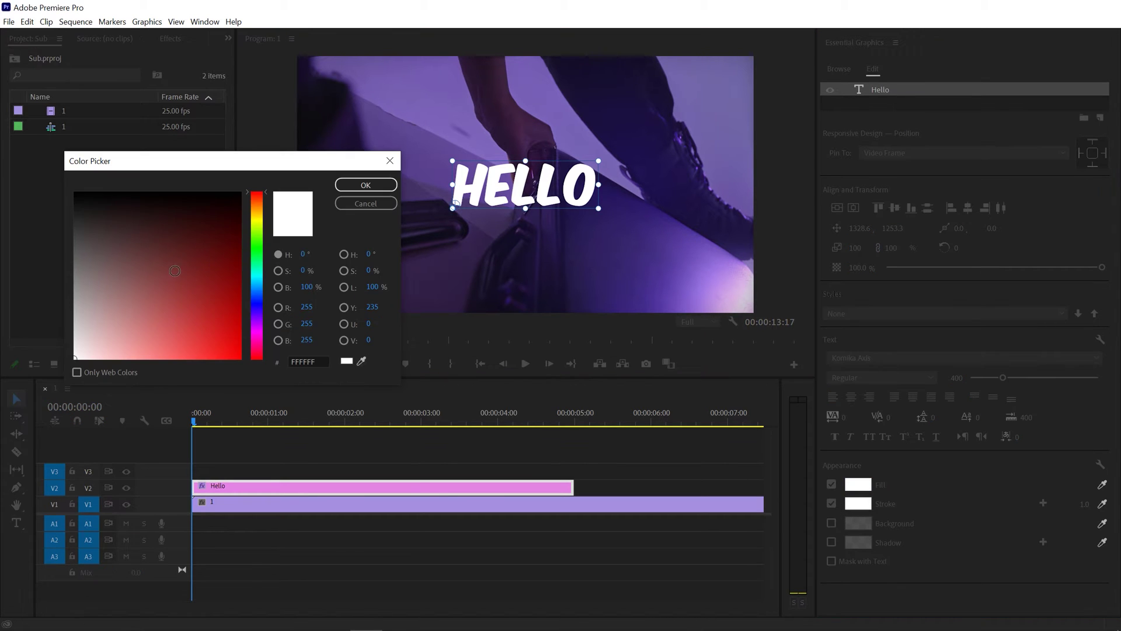
click(351, 185)
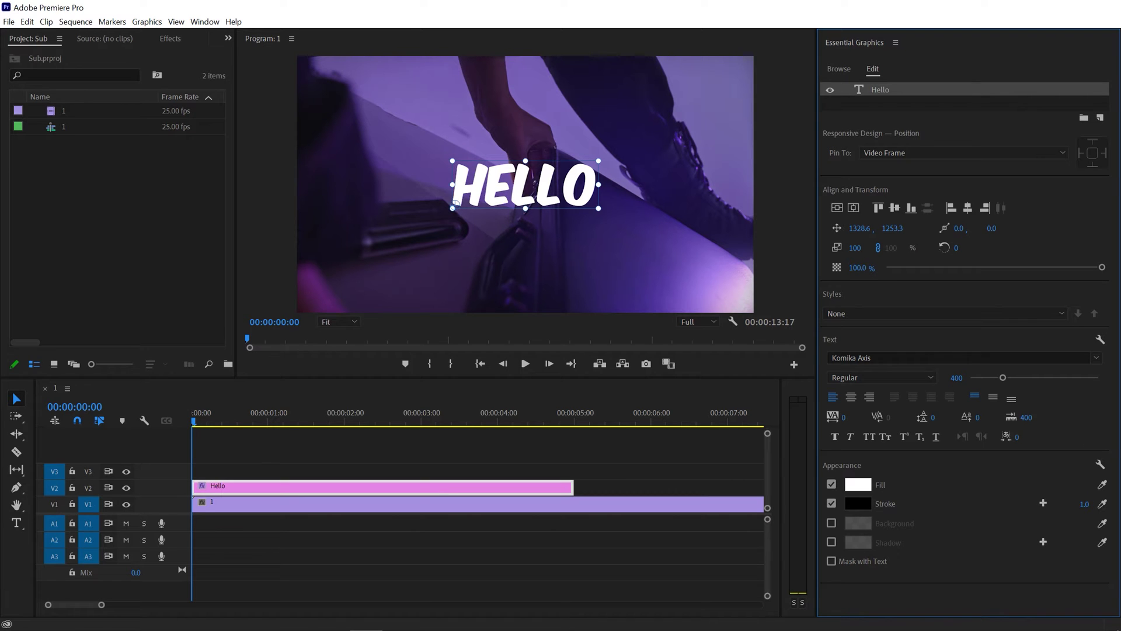
drag(1084, 503, 1112, 502)
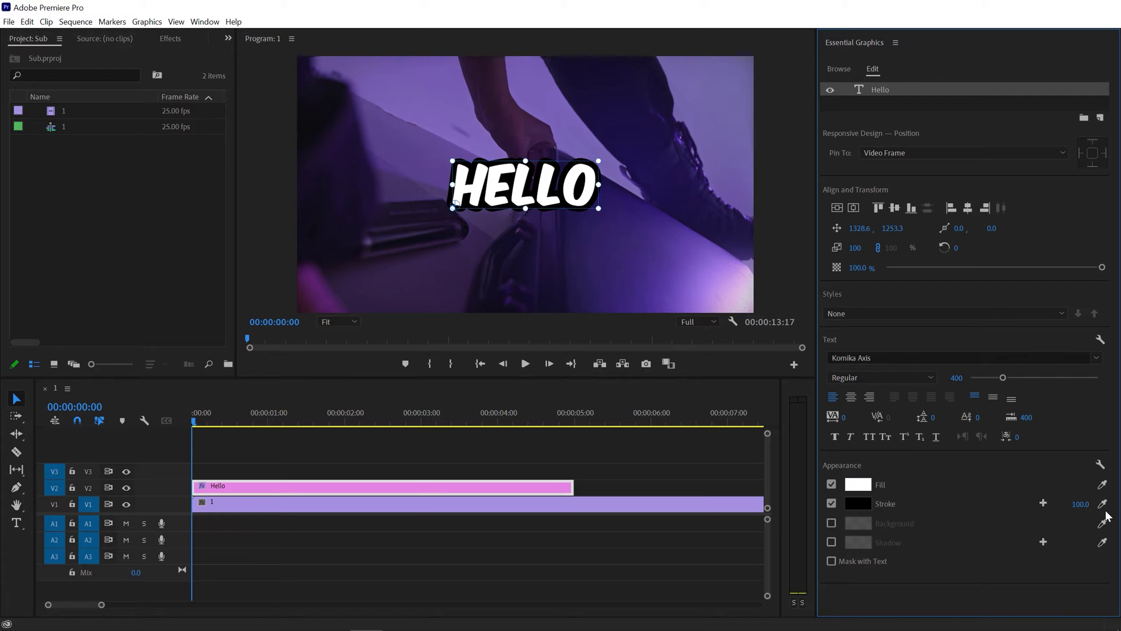
- Add a black drop shadow to HELLO at 100% opacity with size 10.7
click(831, 541)
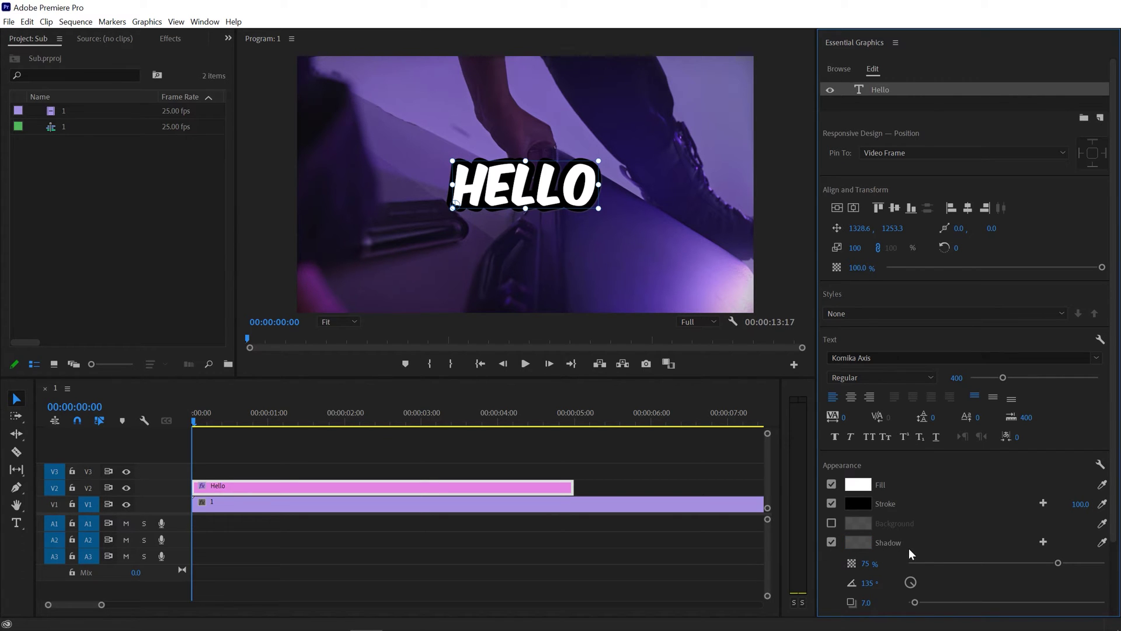
click(869, 544)
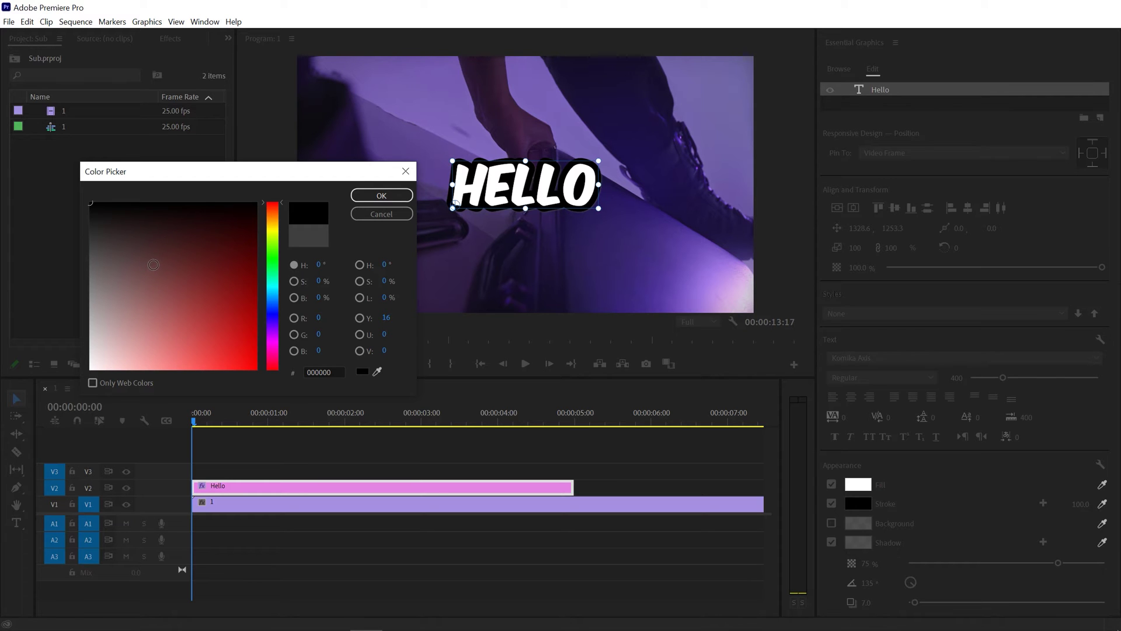
click(379, 195)
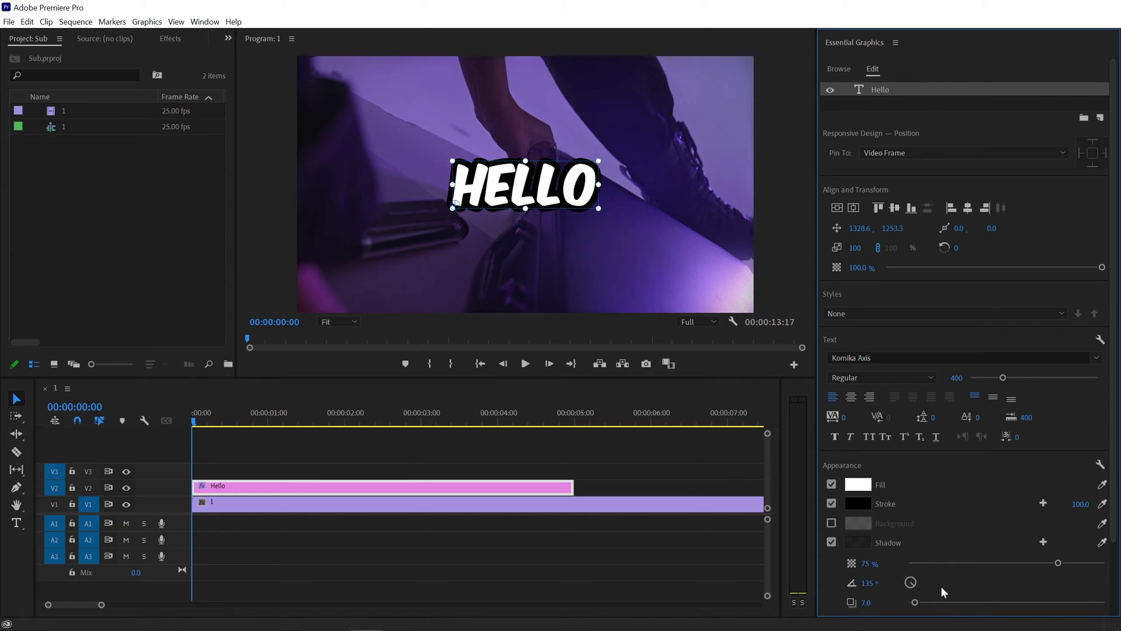
scroll(995, 554, down, 1)
mouse_move(928, 575)
mouse_down()
mouse_move(944, 575)
mouse_move(909, 574)
mouse_up()
scroll(1060, 425, up, 1)
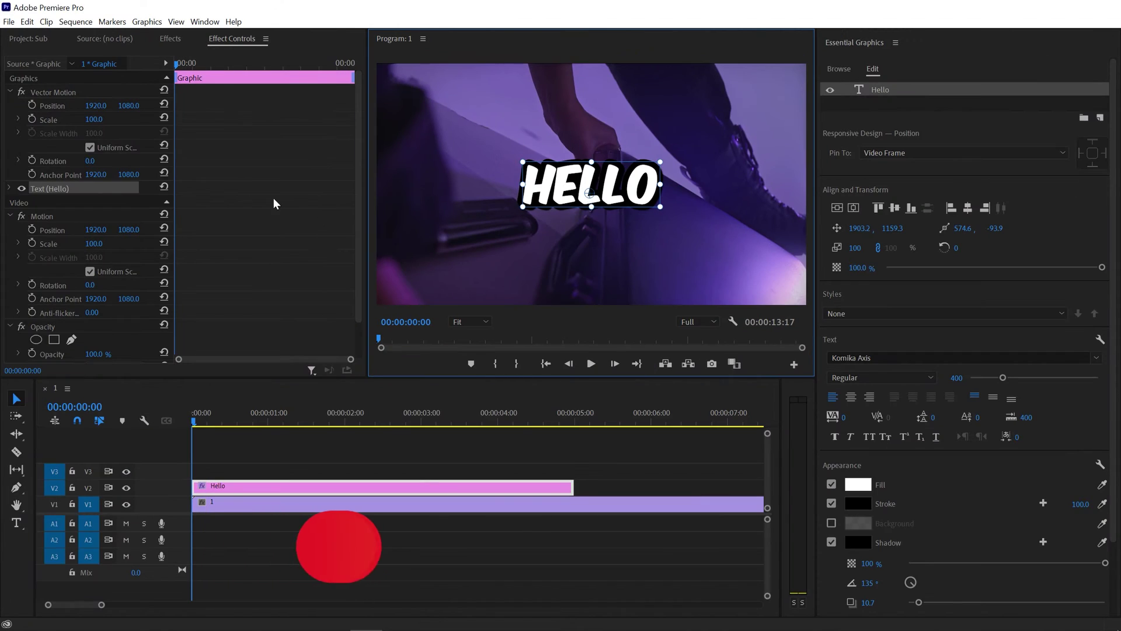
- Enable Scale keyframing on the Hello text with a starting value of 70
click(9, 188)
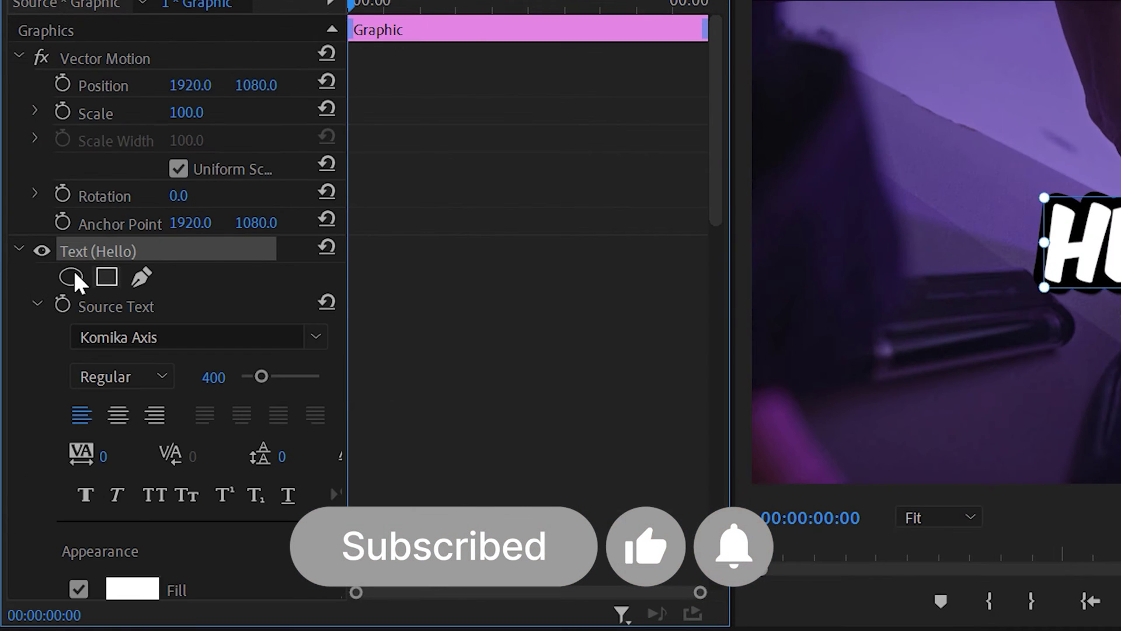
scroll(381, 346, down, 8)
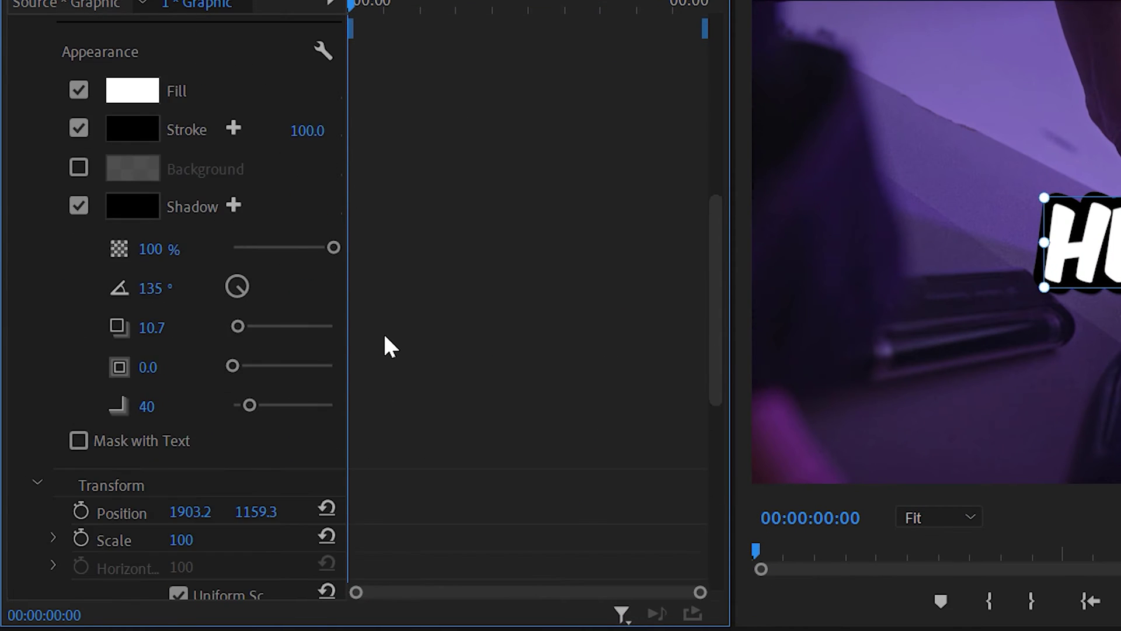
scroll(385, 346, down, 4)
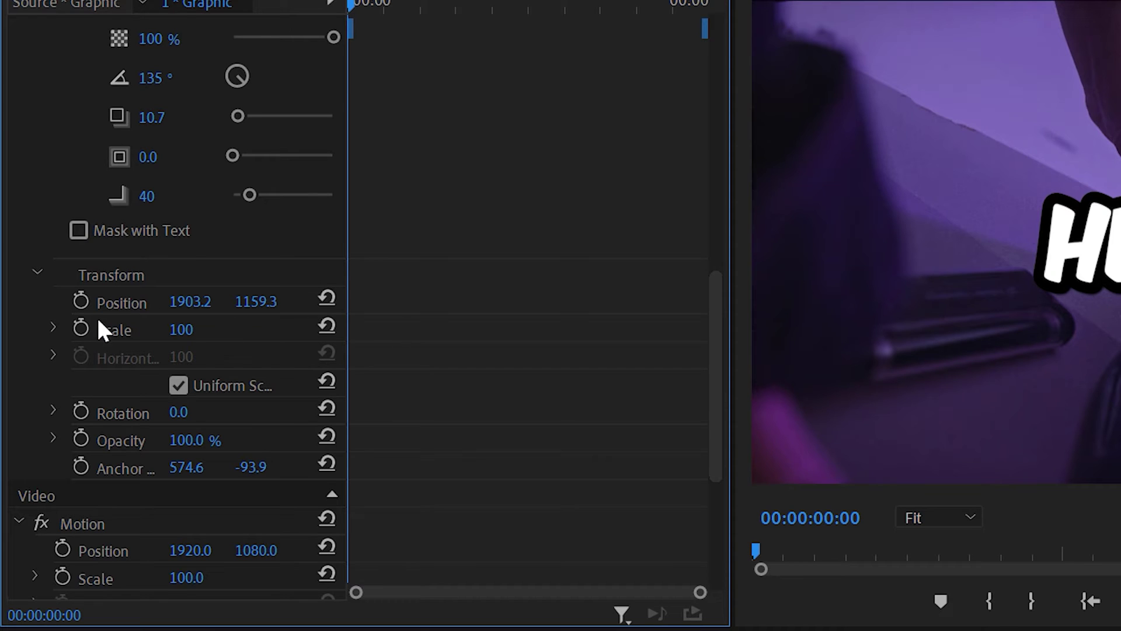
click(81, 329)
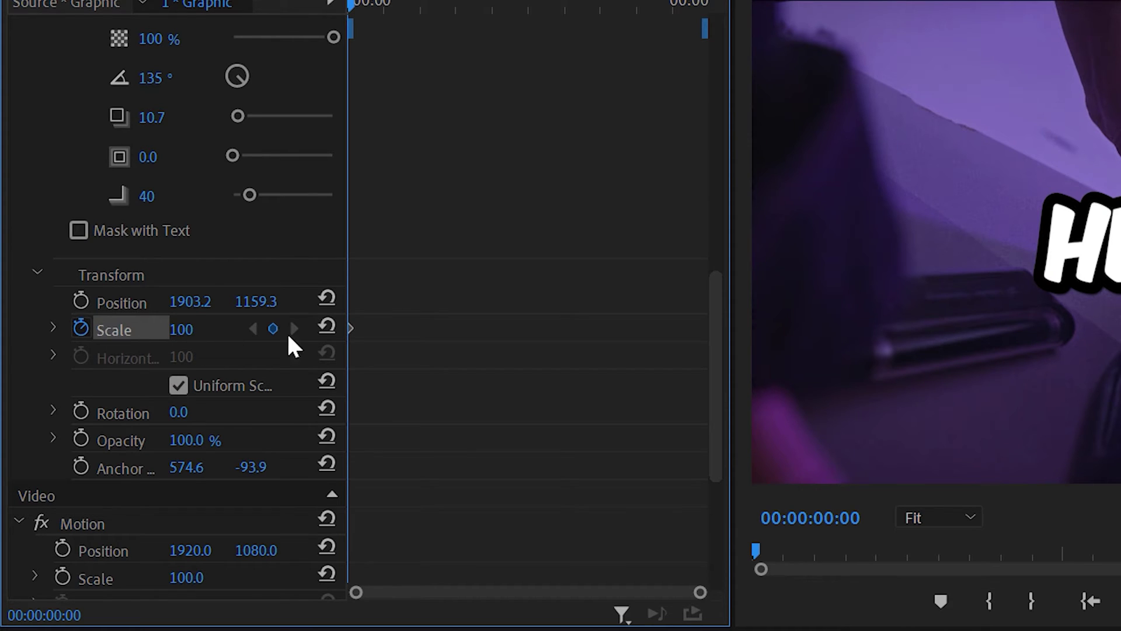
click(182, 330)
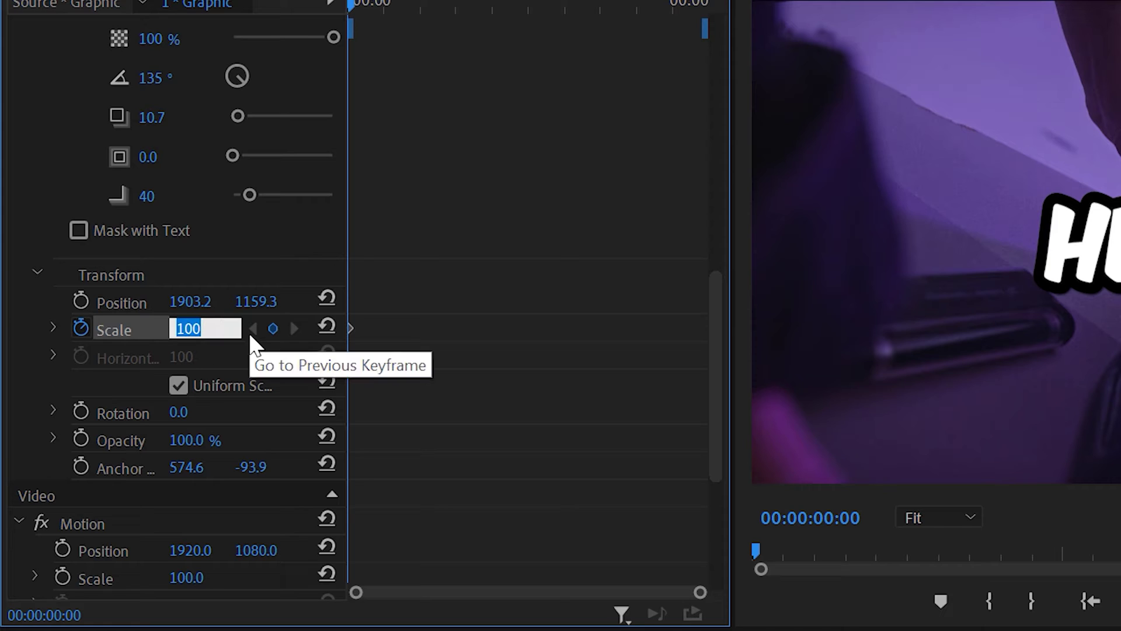
text(70)
key(Return)
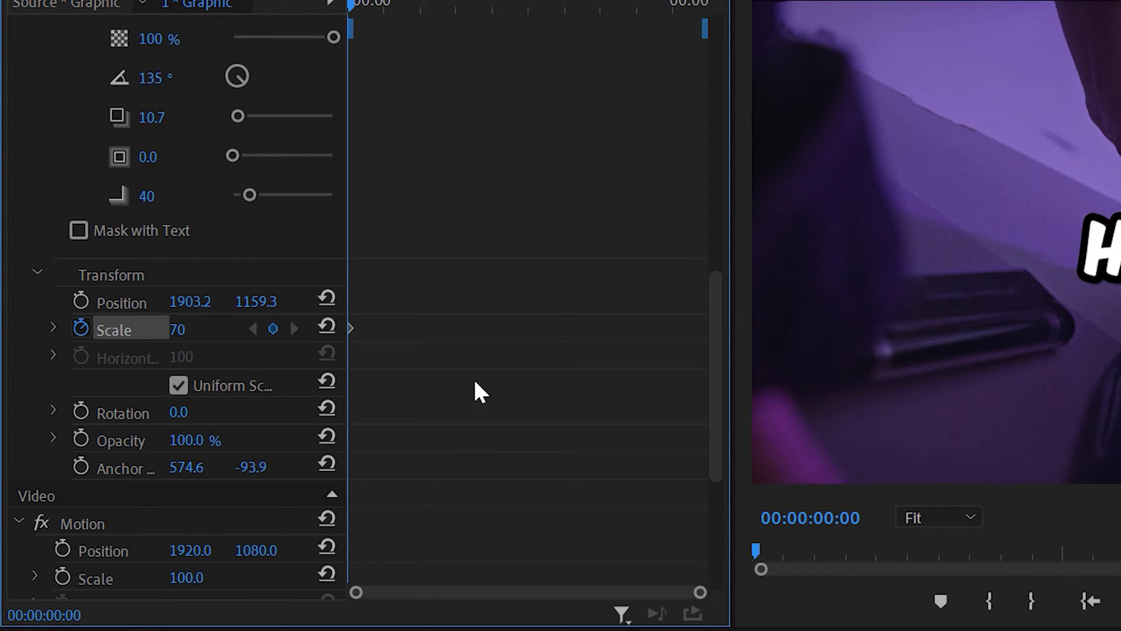
- Add Scale keyframes of 110 at frame 3 and 100 at frame 6
key(Right)
key(Right)
key(Right)
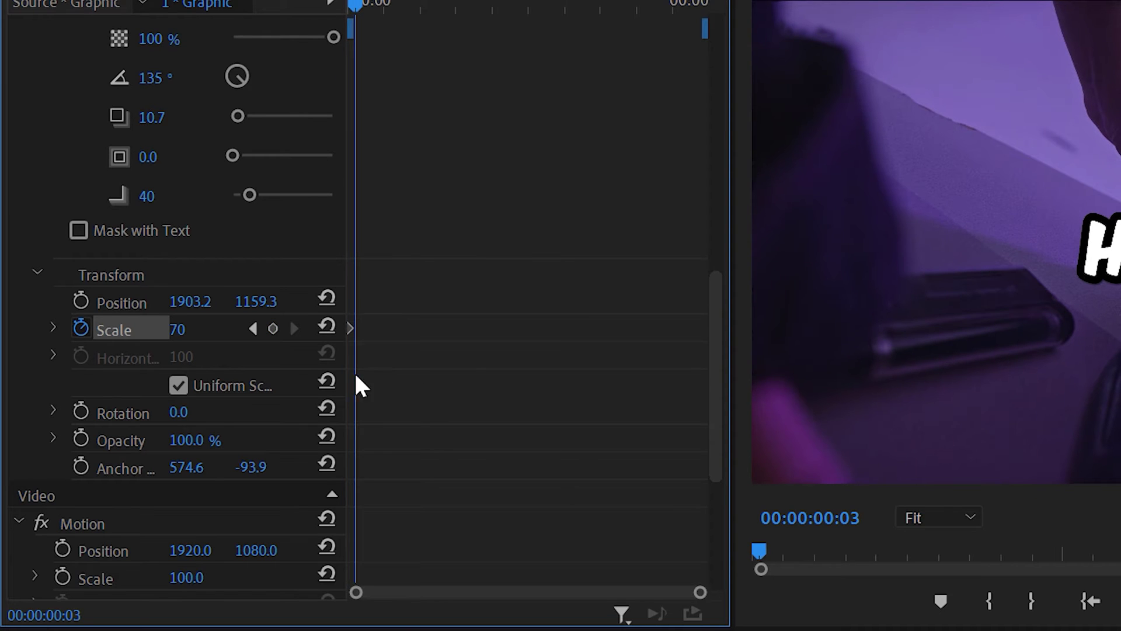
click(182, 330)
text(110)
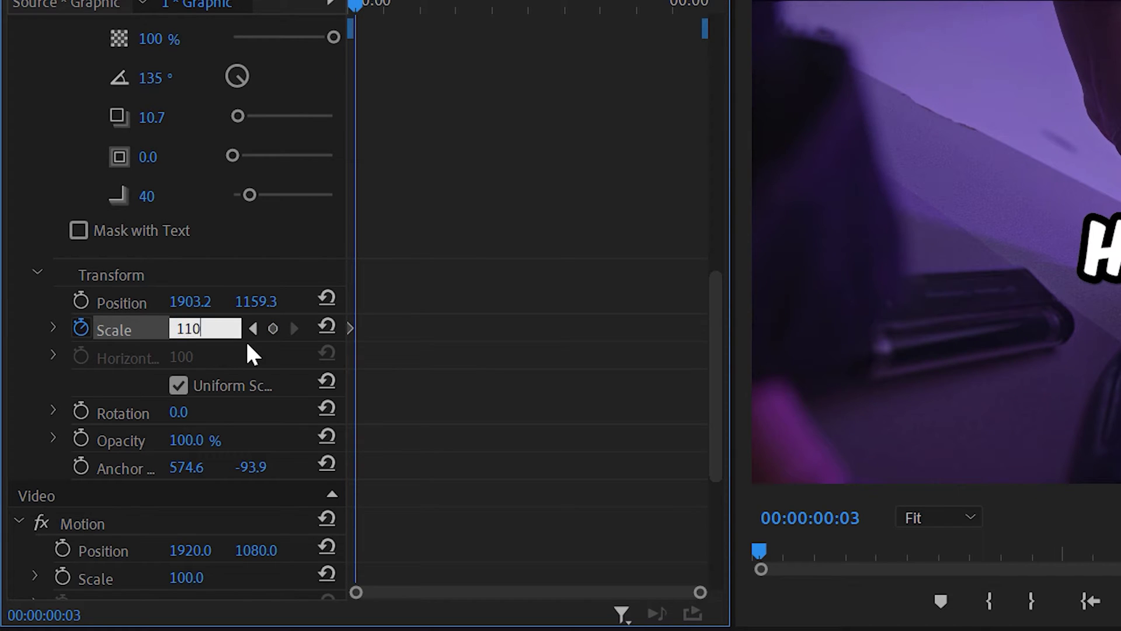
key(Return)
key(Right)
key(Right)
key(Right)
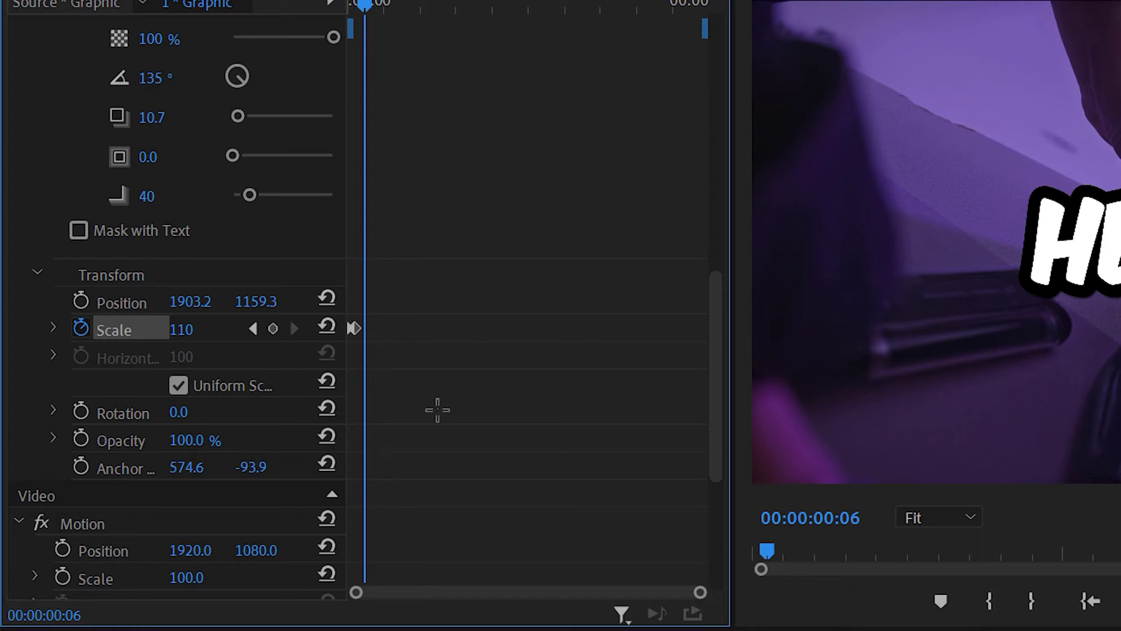
click(182, 330)
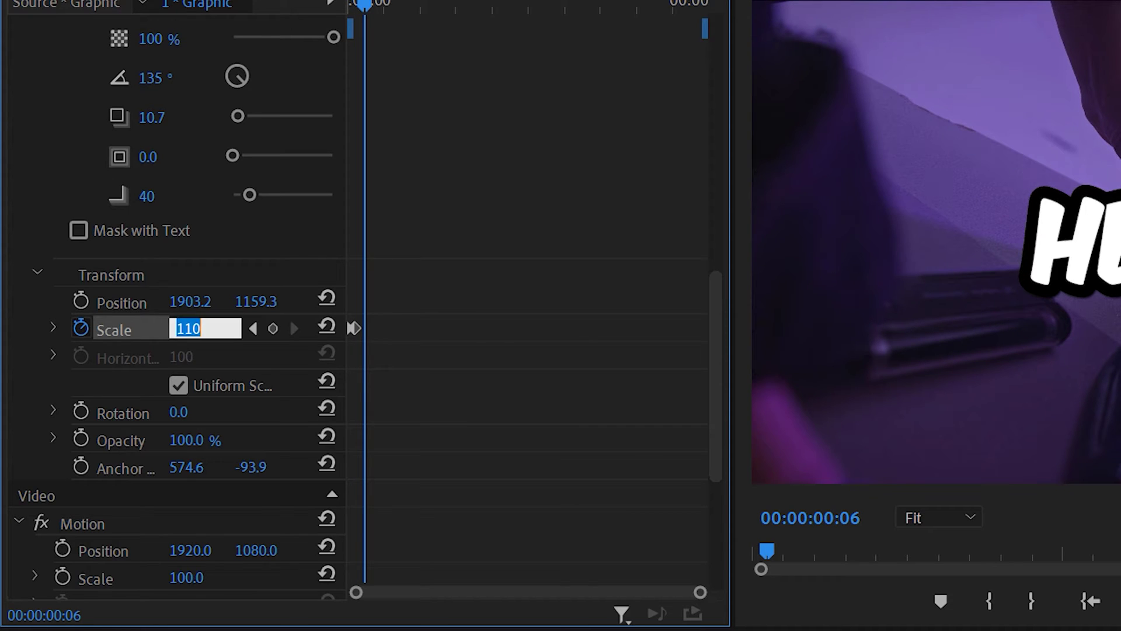
text(100)
key(Return)
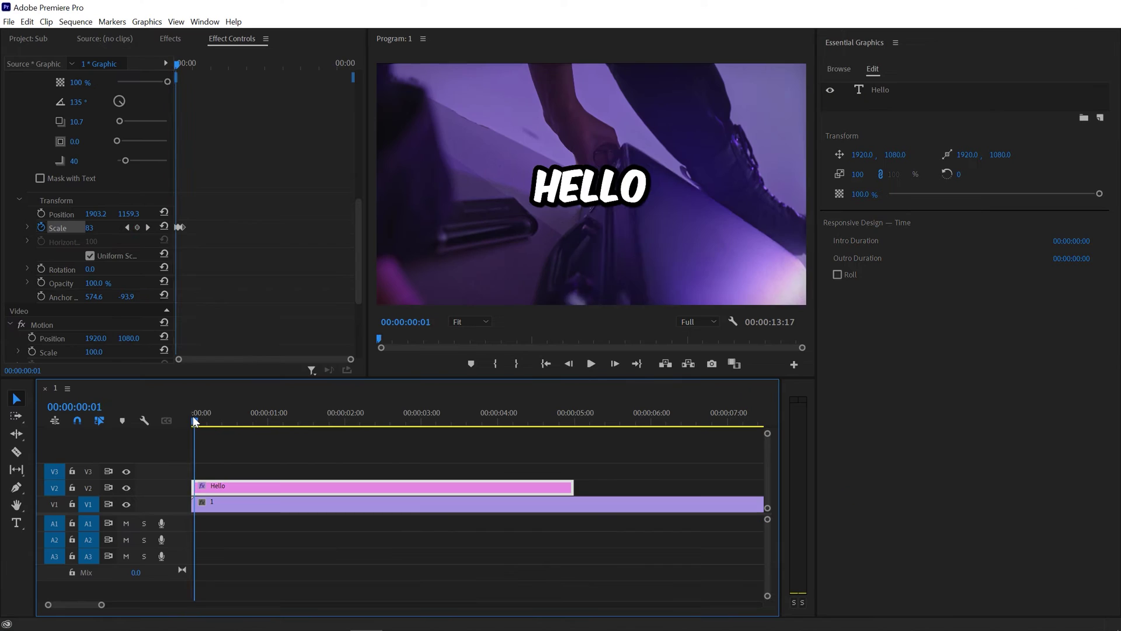
click(192, 416)
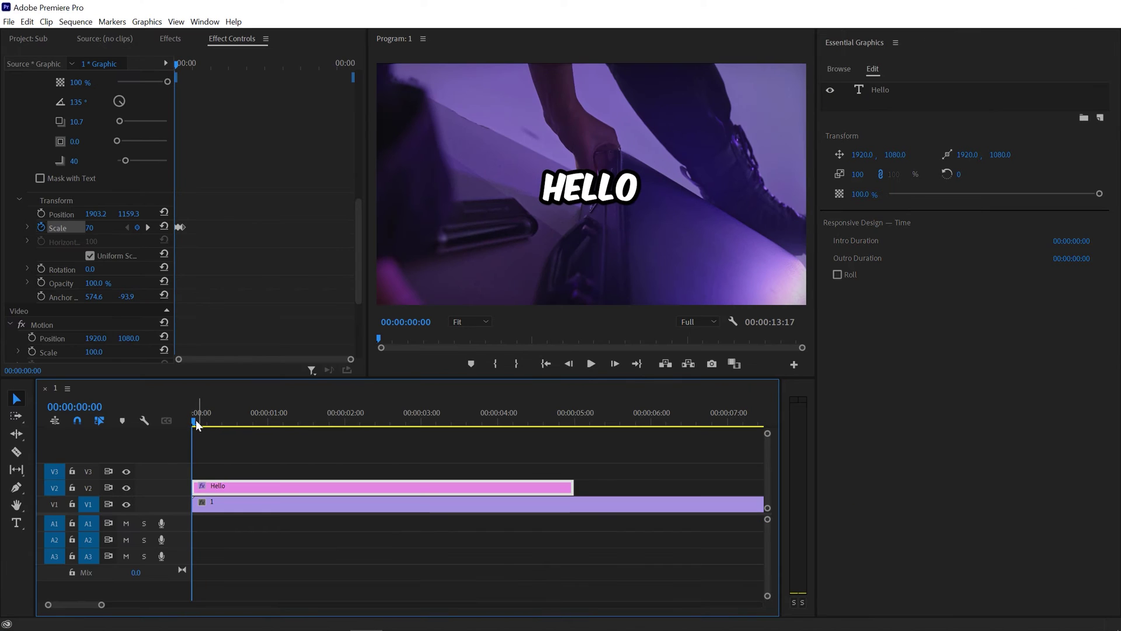
- Play the HELLO pop animation from the sequence start to preview it
click(195, 419)
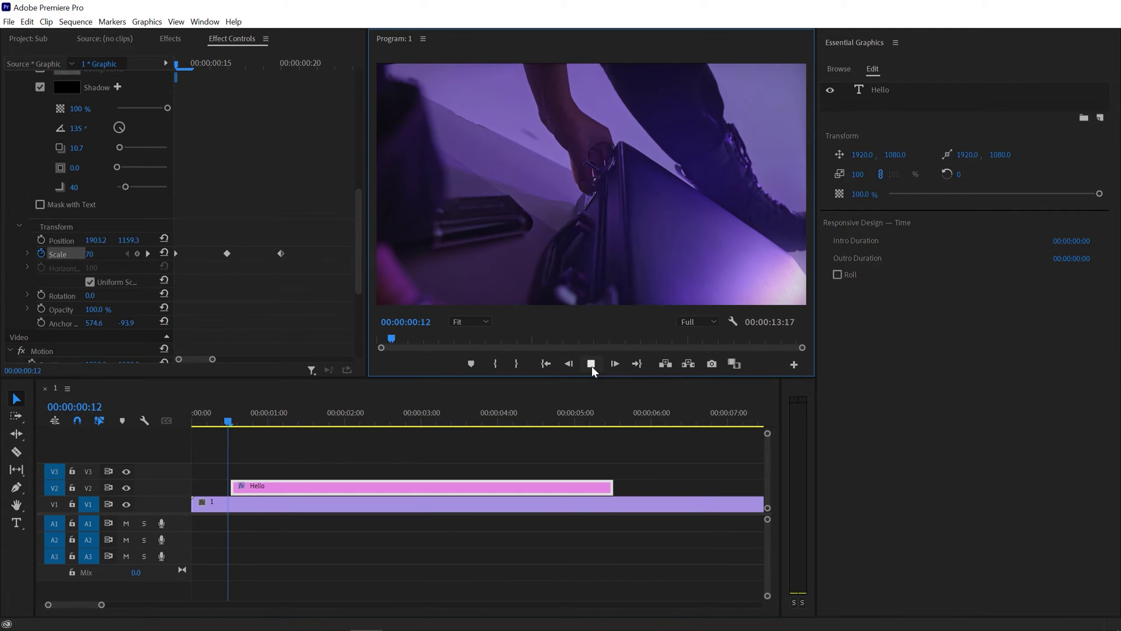
click(591, 364)
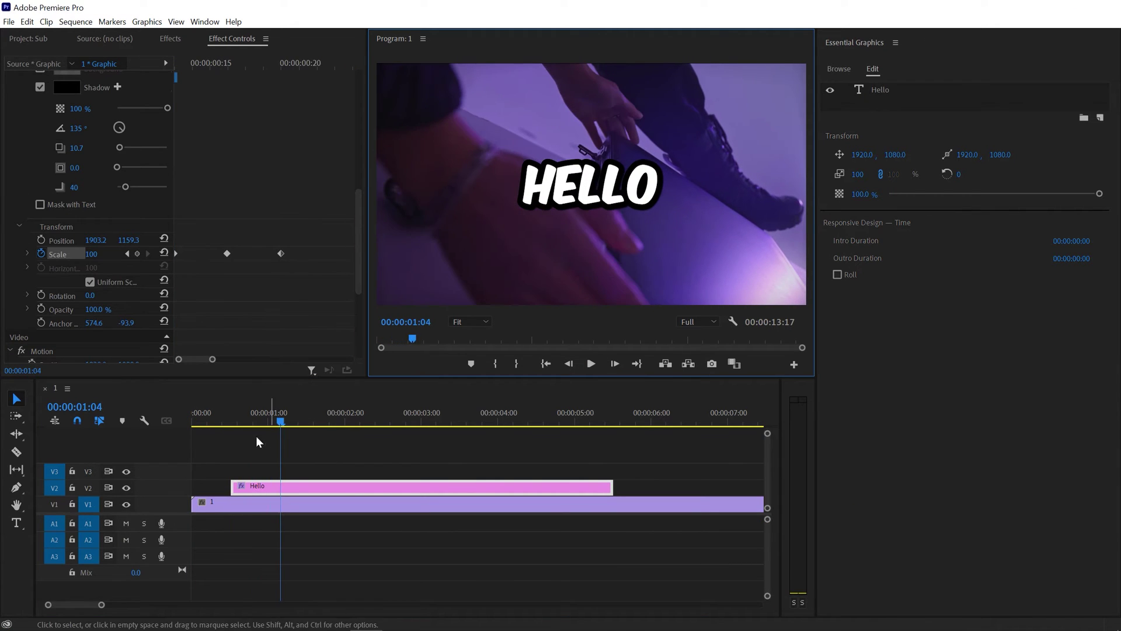
click(231, 424)
click(591, 363)
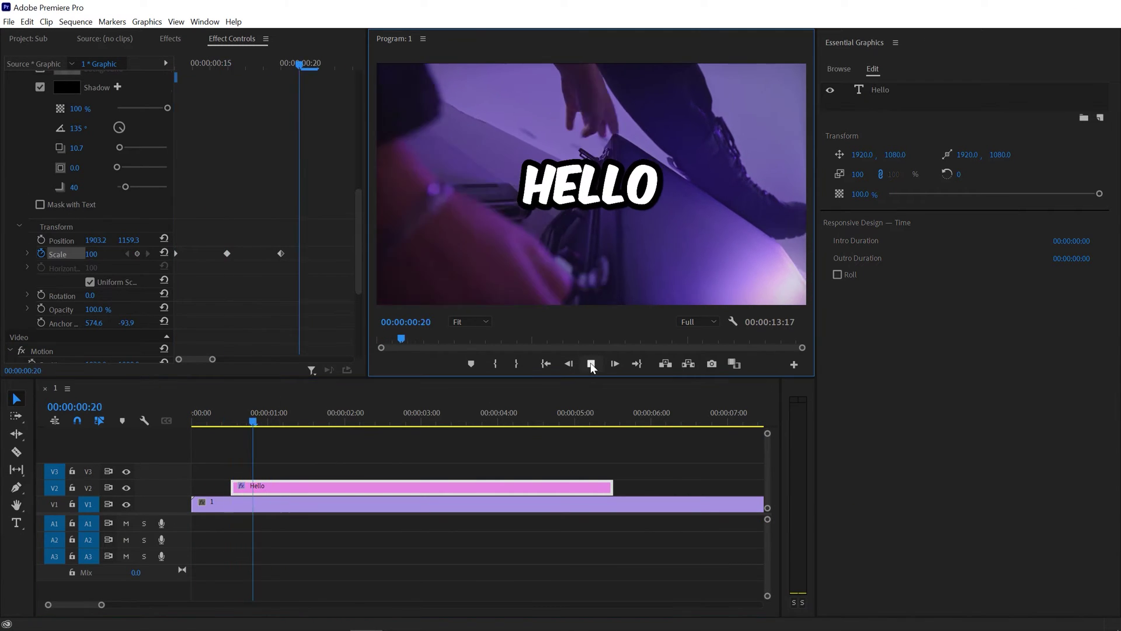
click(237, 415)
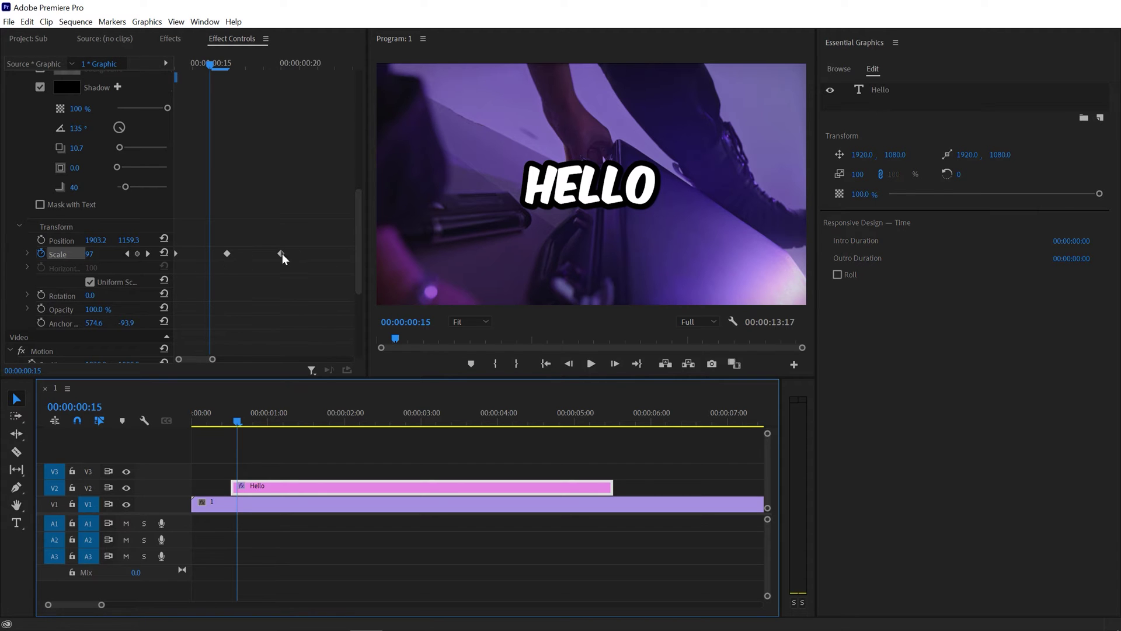
- Move the middle and final Scale keyframes to two and four frames after the first
drag(212, 66, 175, 66)
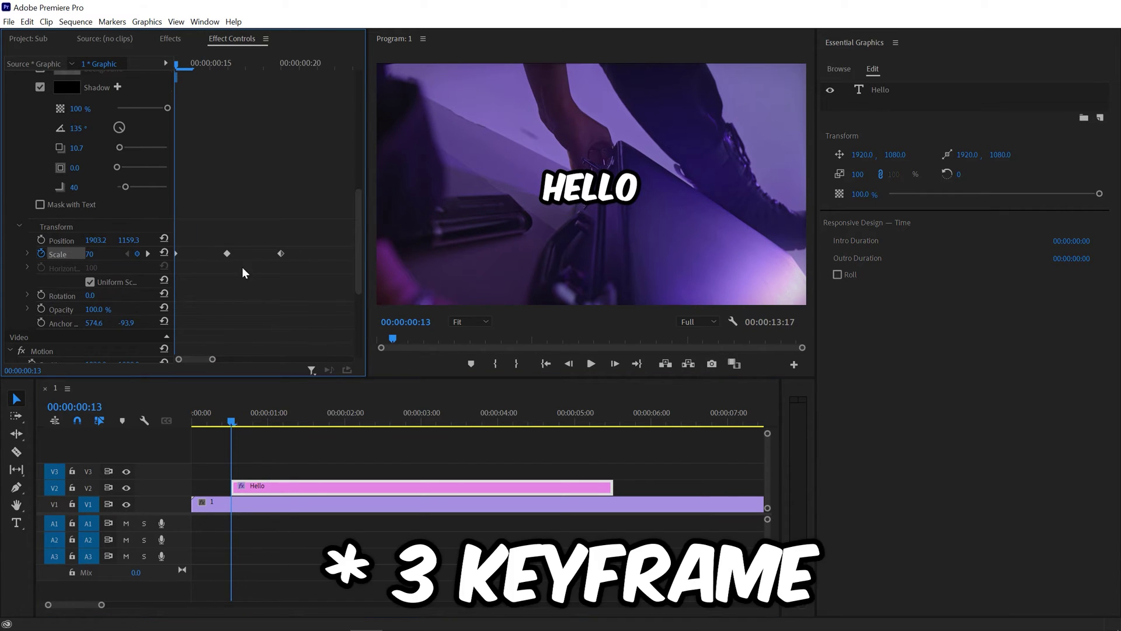
key(Right)
key(Right)
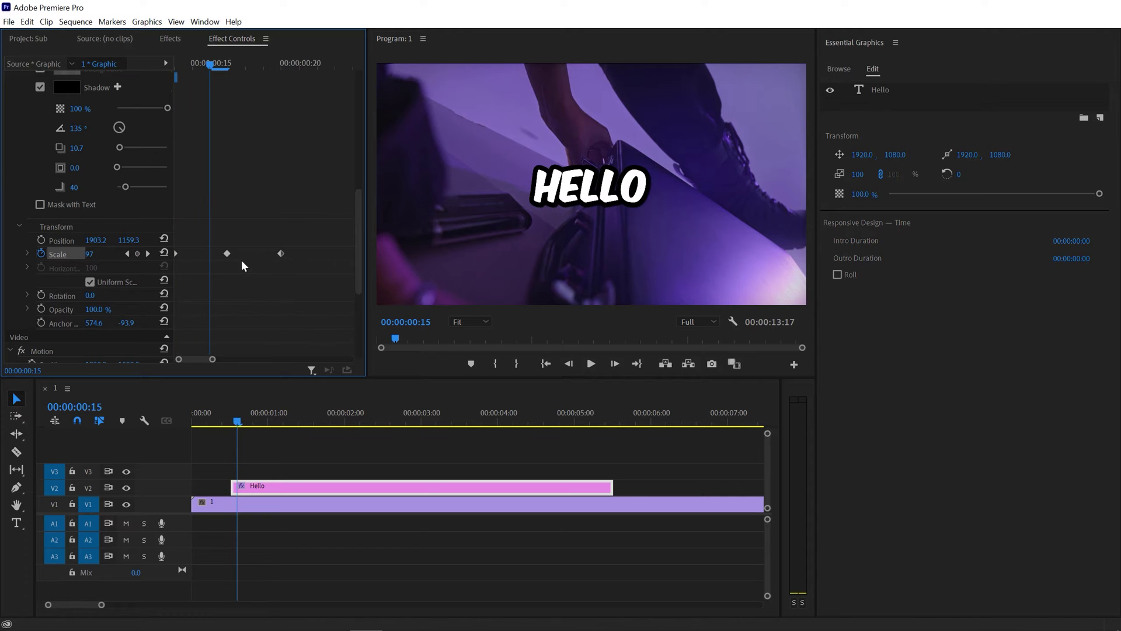
drag(227, 254, 212, 254)
key(Right)
key(Right)
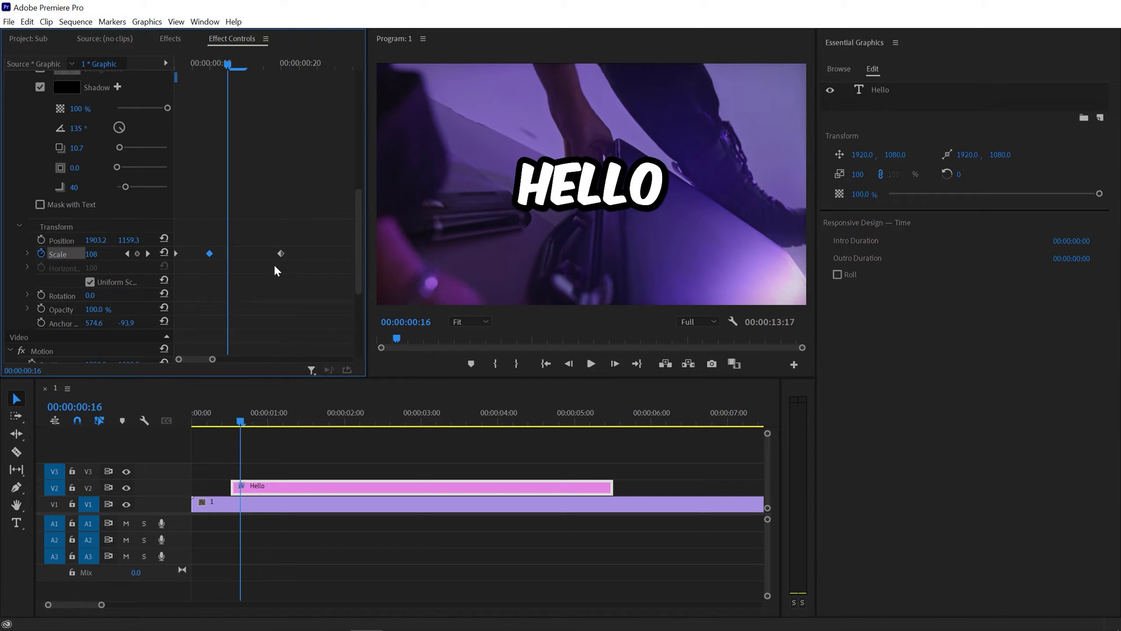
drag(281, 253, 245, 254)
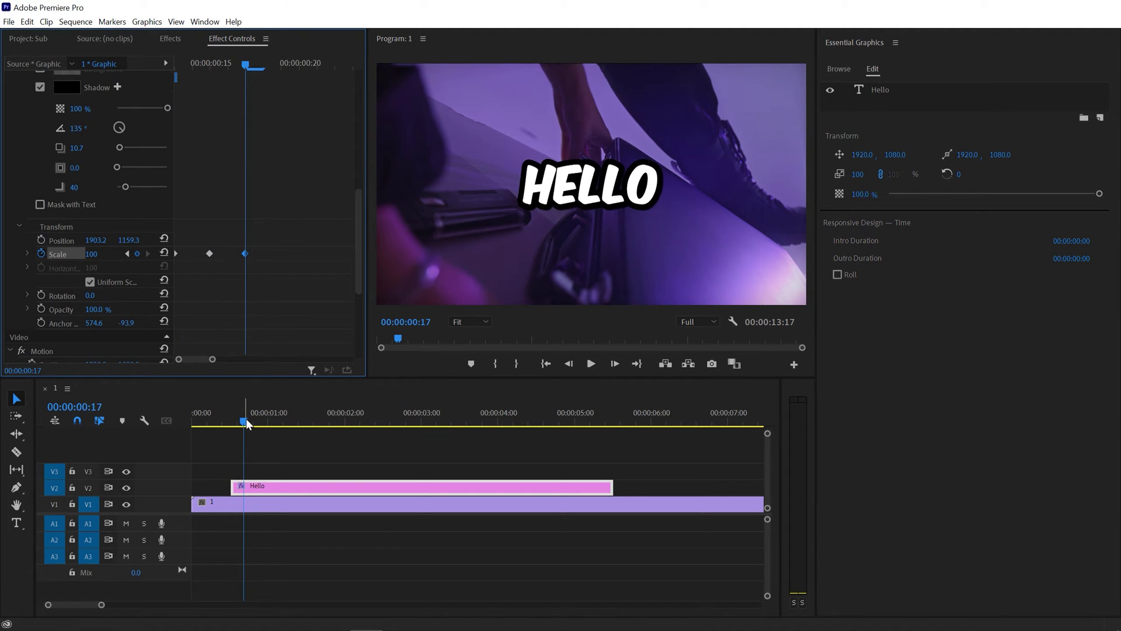
- Play back the retimed pop-in animation to check it
drag(247, 425, 227, 424)
click(590, 366)
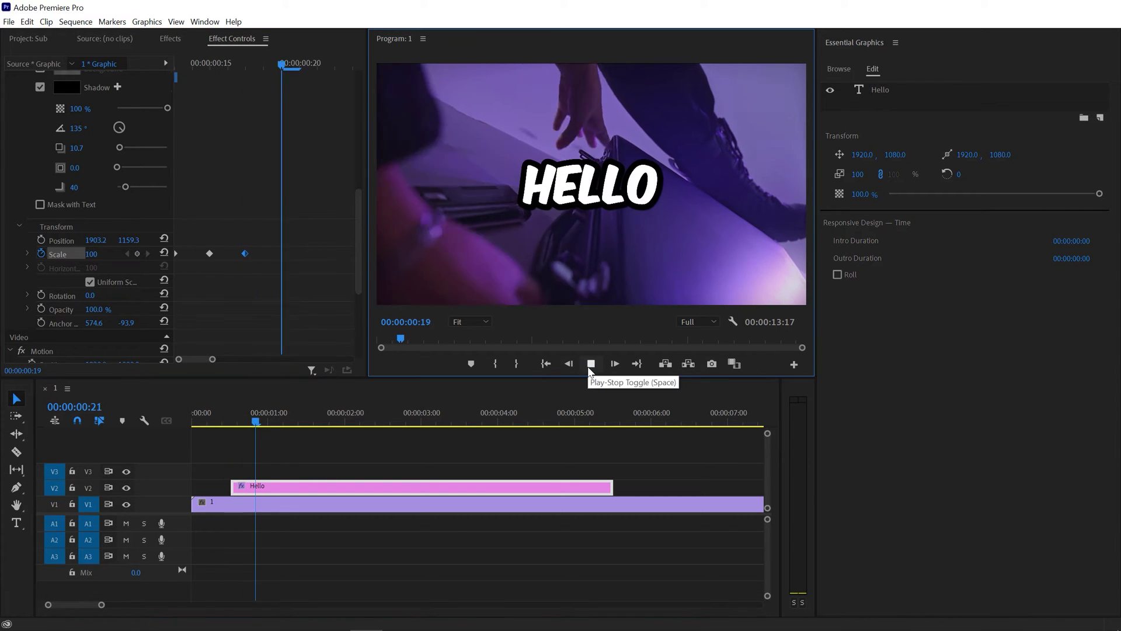
click(590, 391)
click(591, 364)
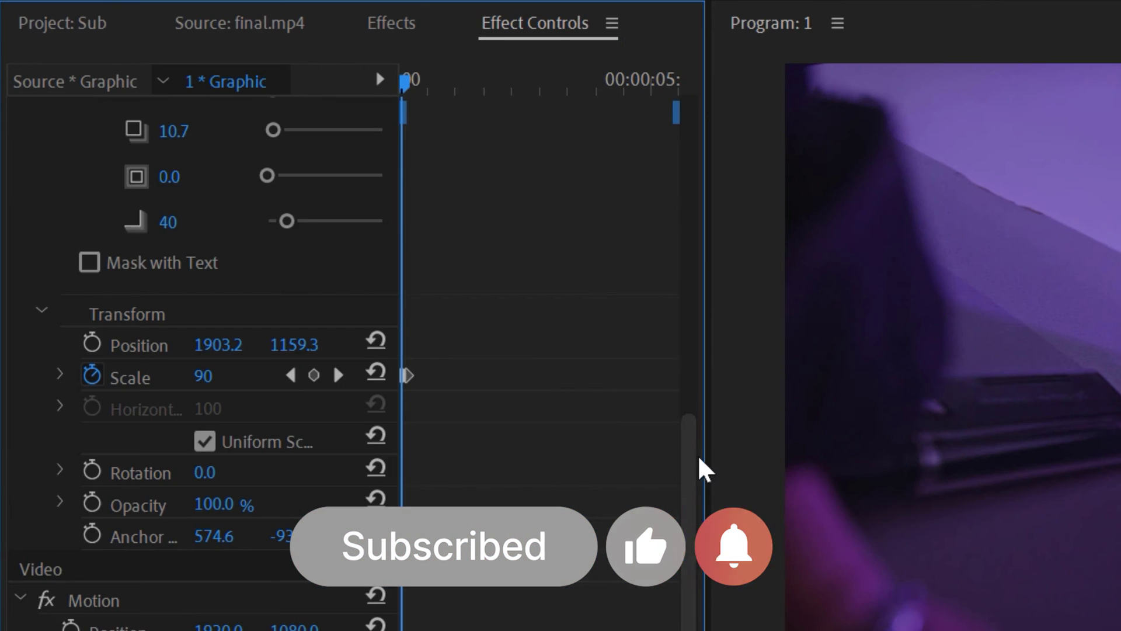
- Save the Text (Hello) settings as preset 'Subs', anchored to In Point, and view it in Presets
drag(304, 230, 313, 89)
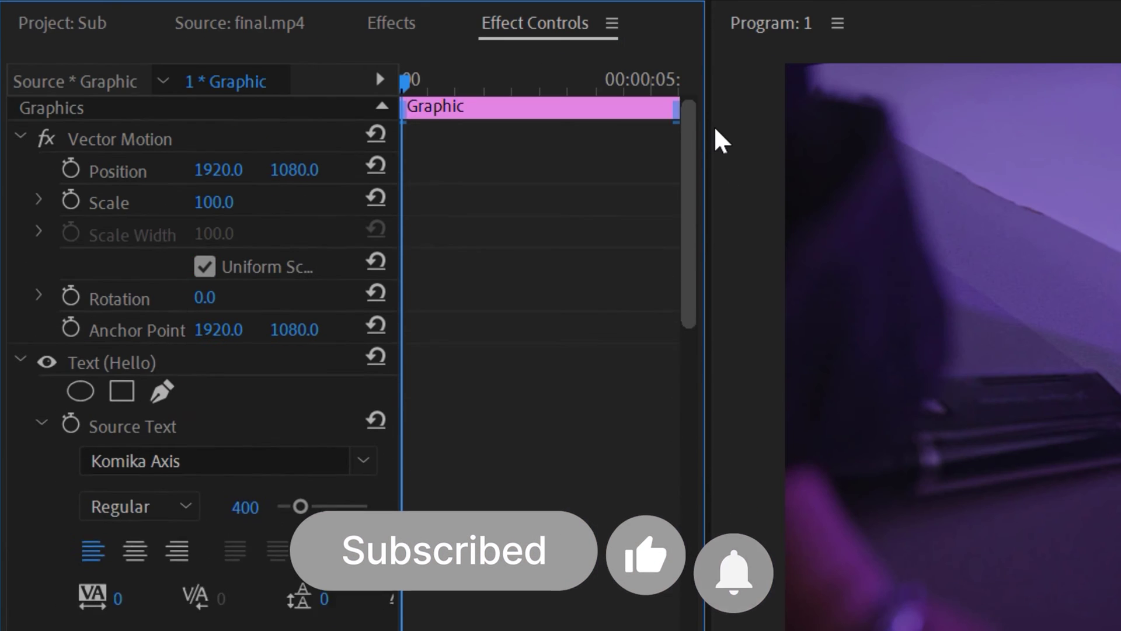
click(140, 374)
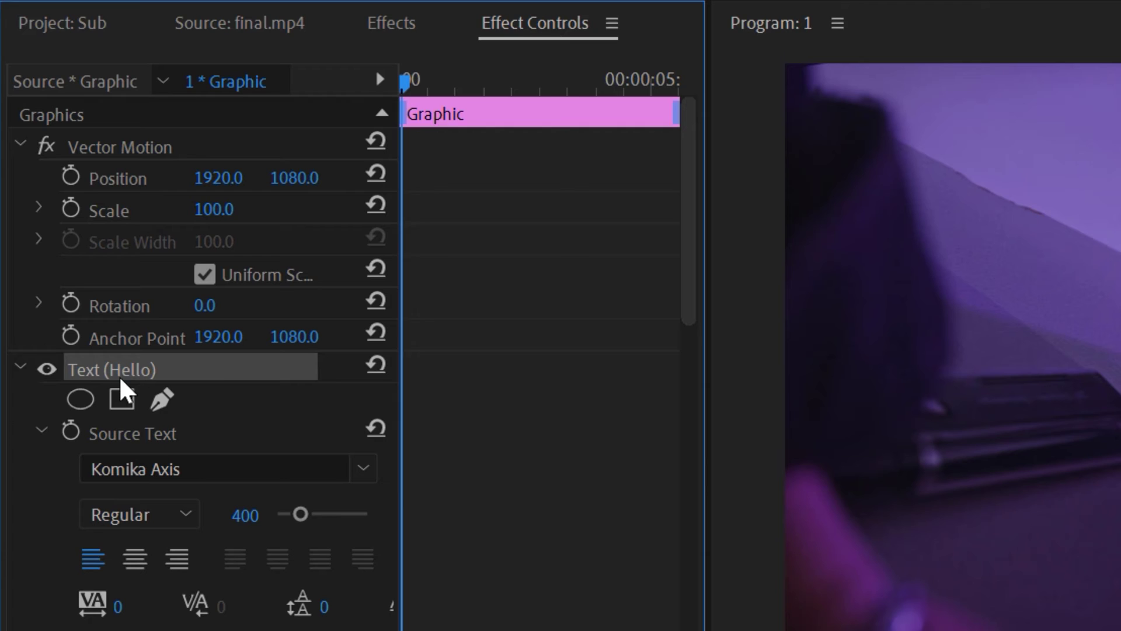
right_click(210, 369)
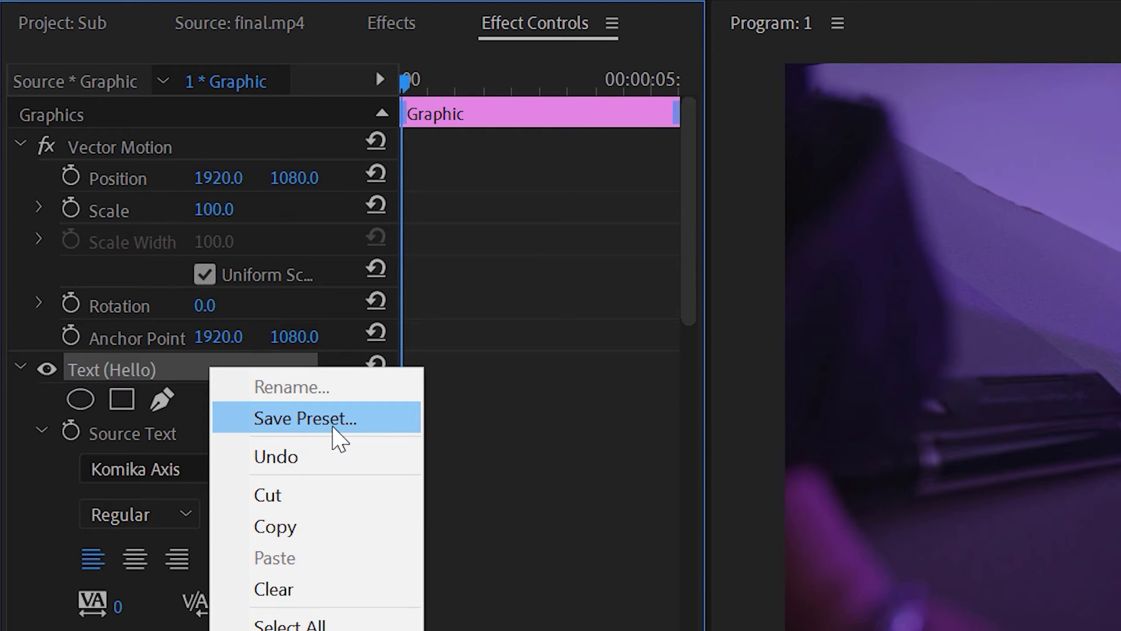
click(364, 429)
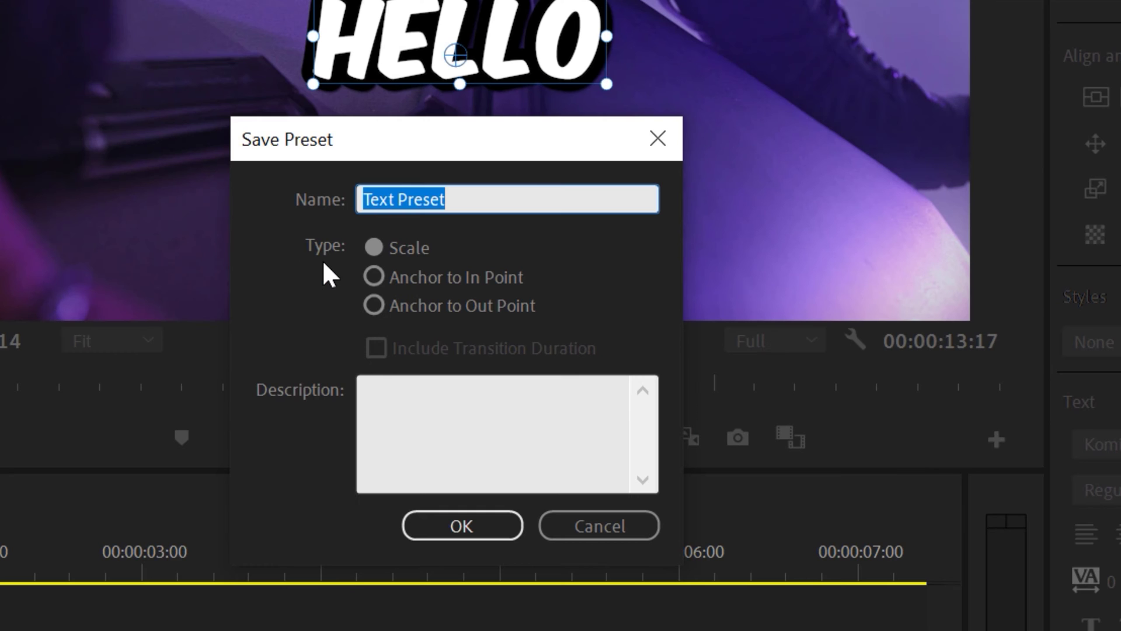
text(Subs)
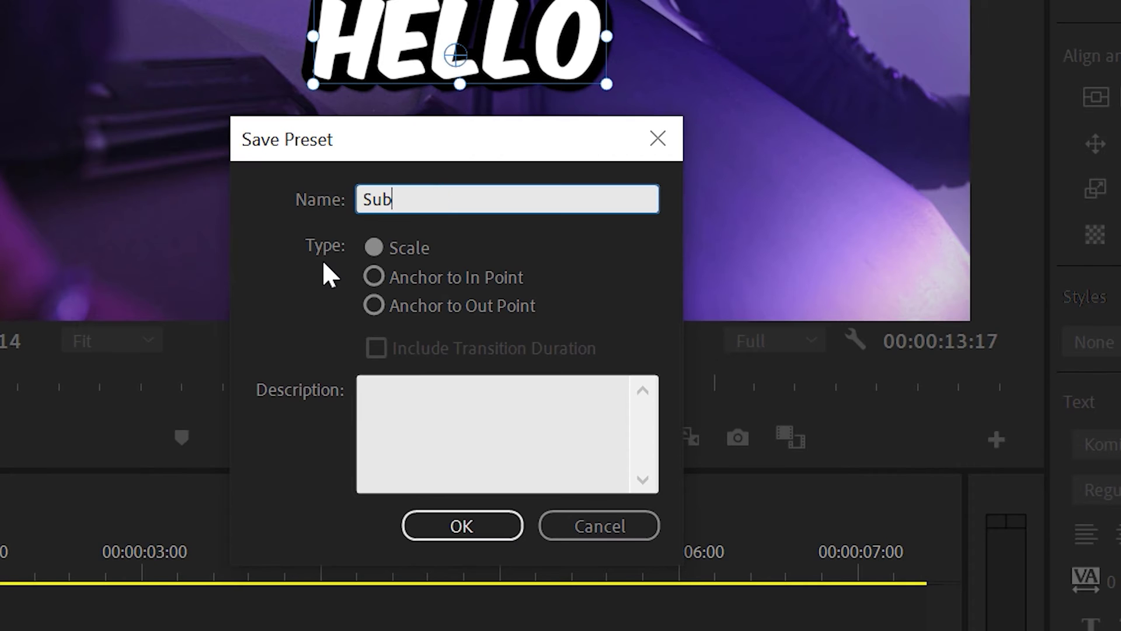
click(383, 278)
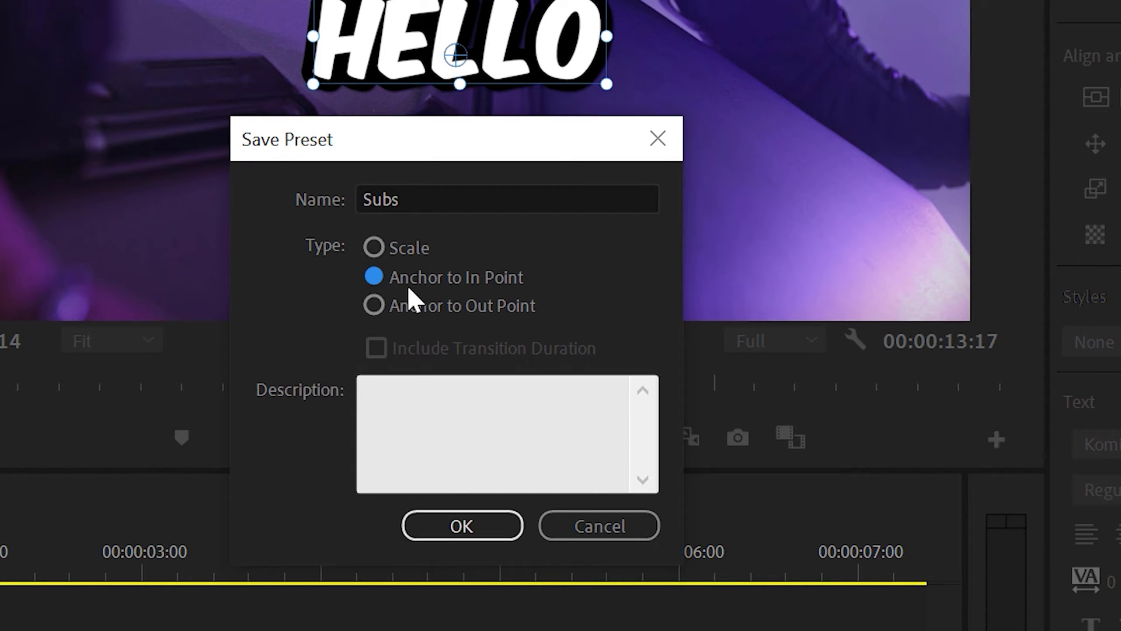
click(486, 534)
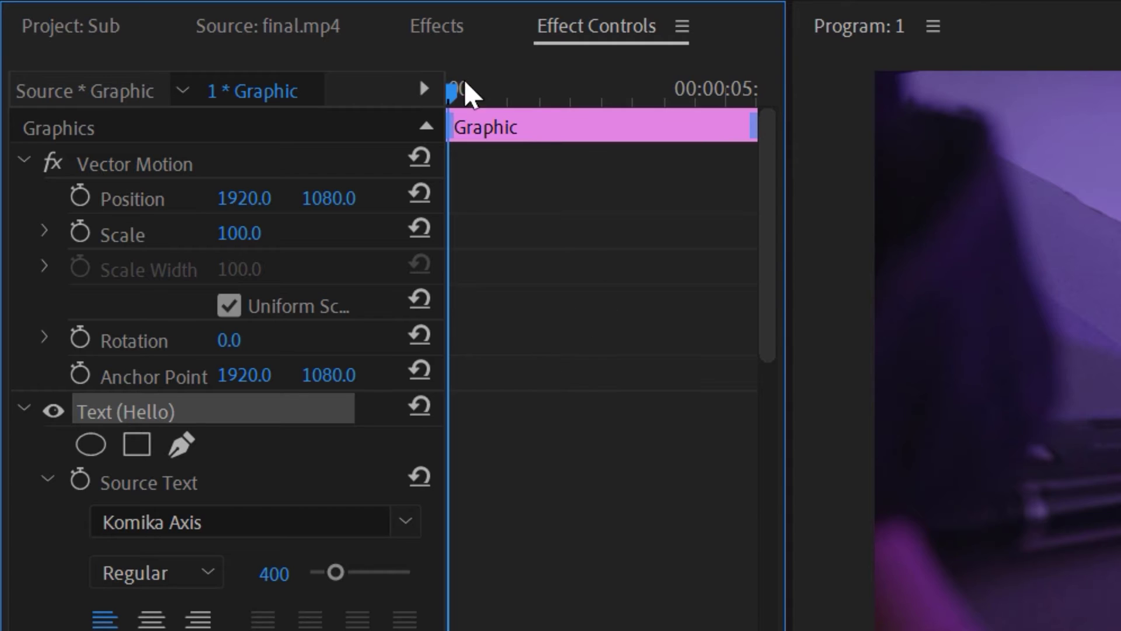
click(439, 30)
double_click(117, 117)
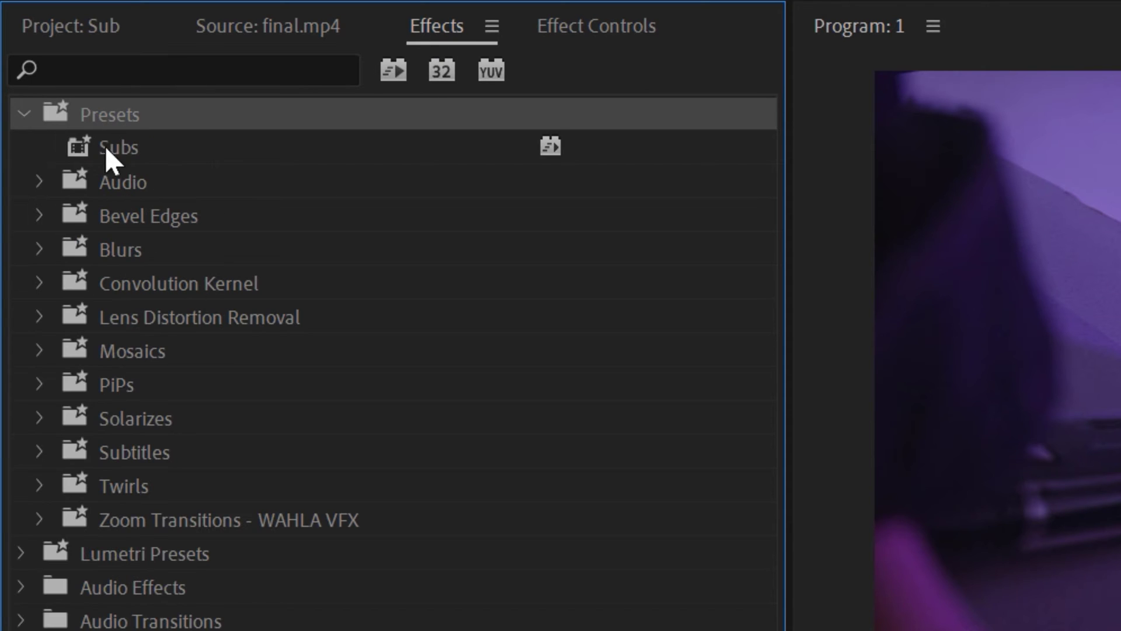
- Create a new text clip at 00:00:05:21 and apply the Subs preset to it
click(105, 147)
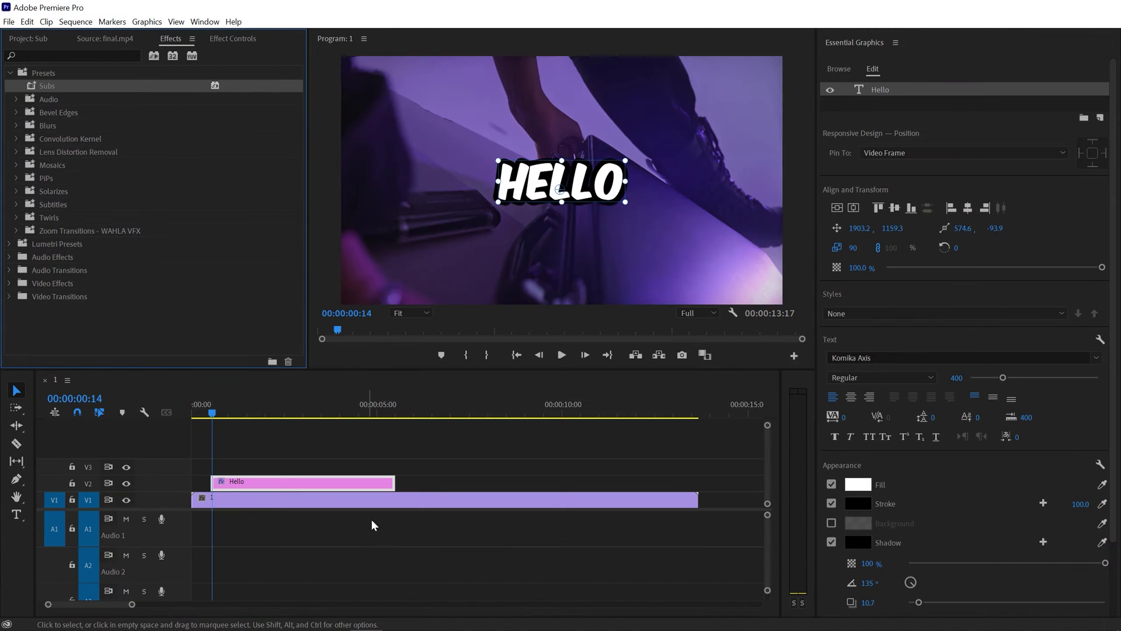
click(410, 404)
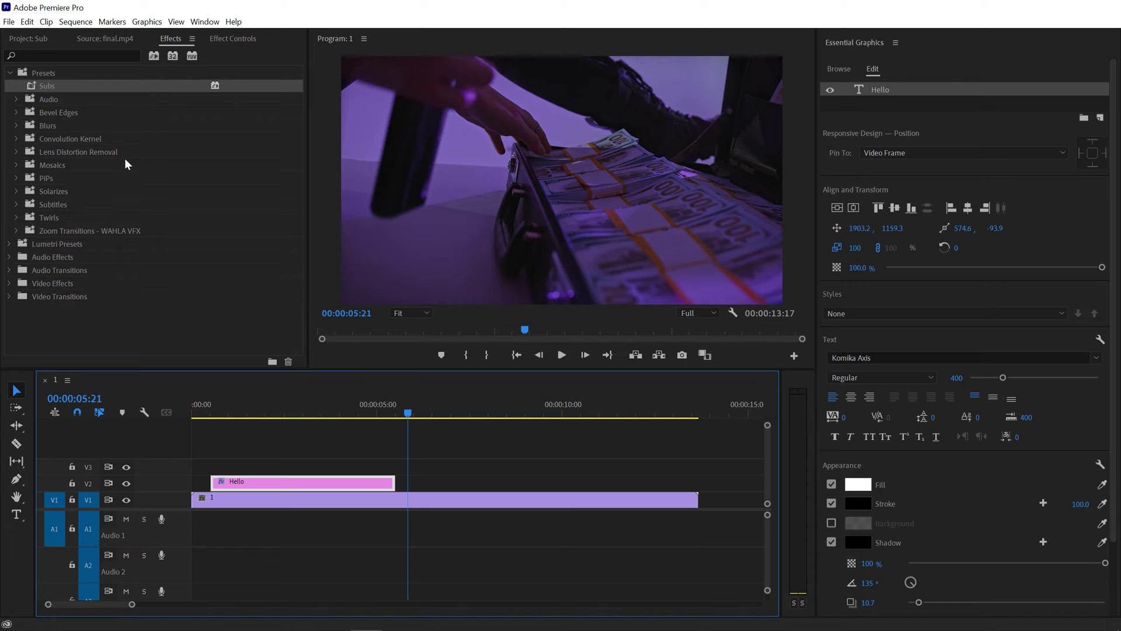
click(16, 514)
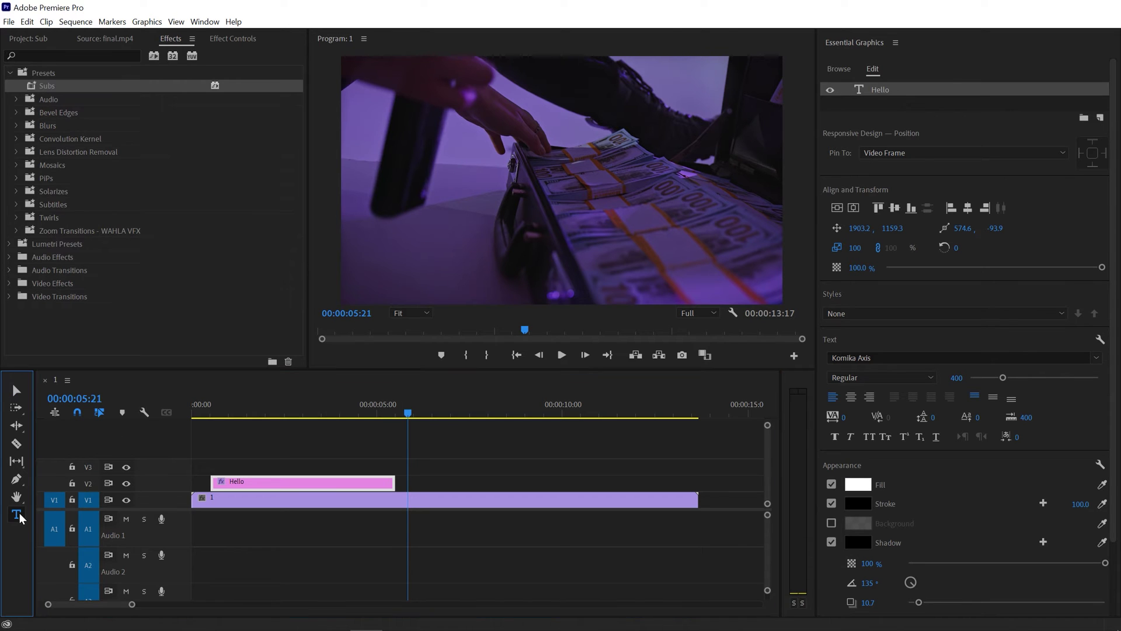
click(520, 206)
text(.)
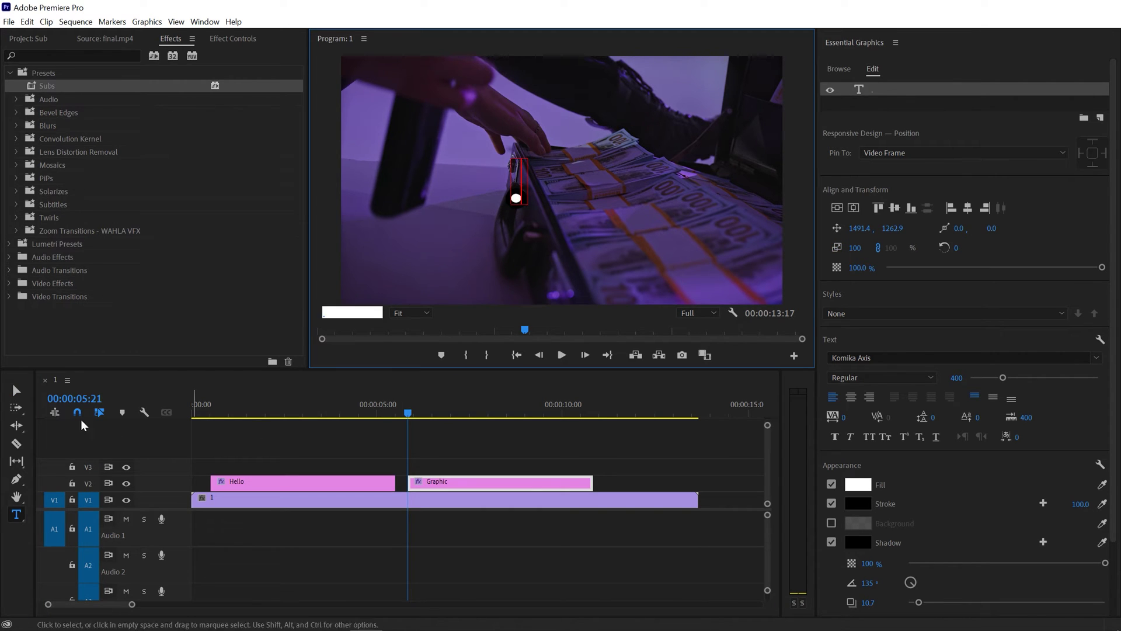
key(Escape)
drag(42, 86, 496, 484)
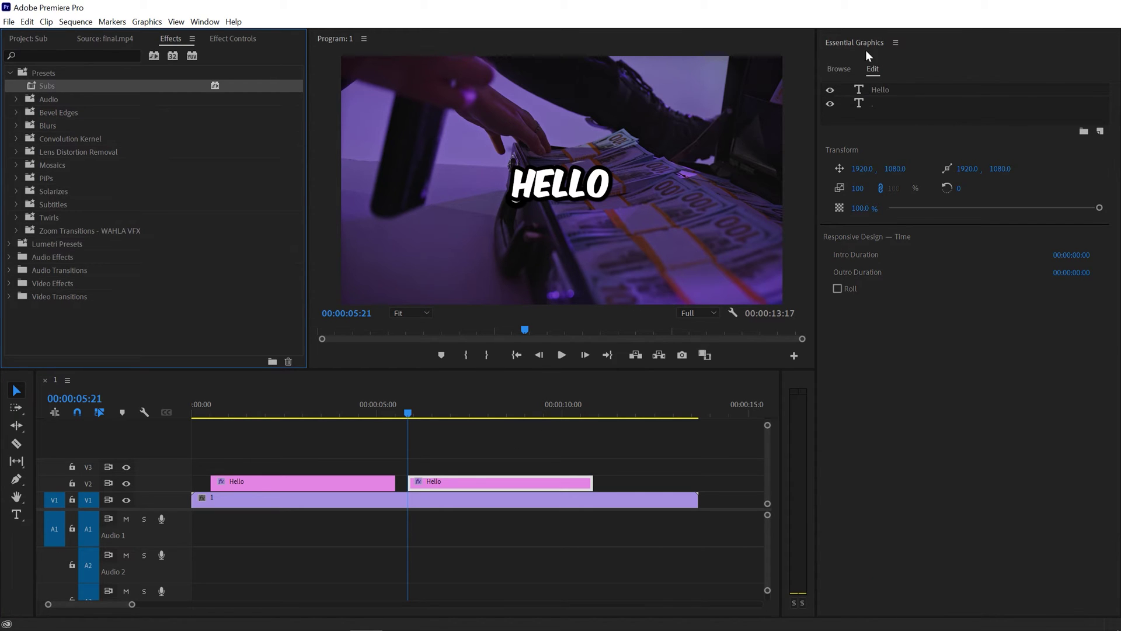
- Delete the empty leftover text layer and centre the remaining Hello text
click(878, 88)
click(881, 103)
click(897, 91)
click(872, 103)
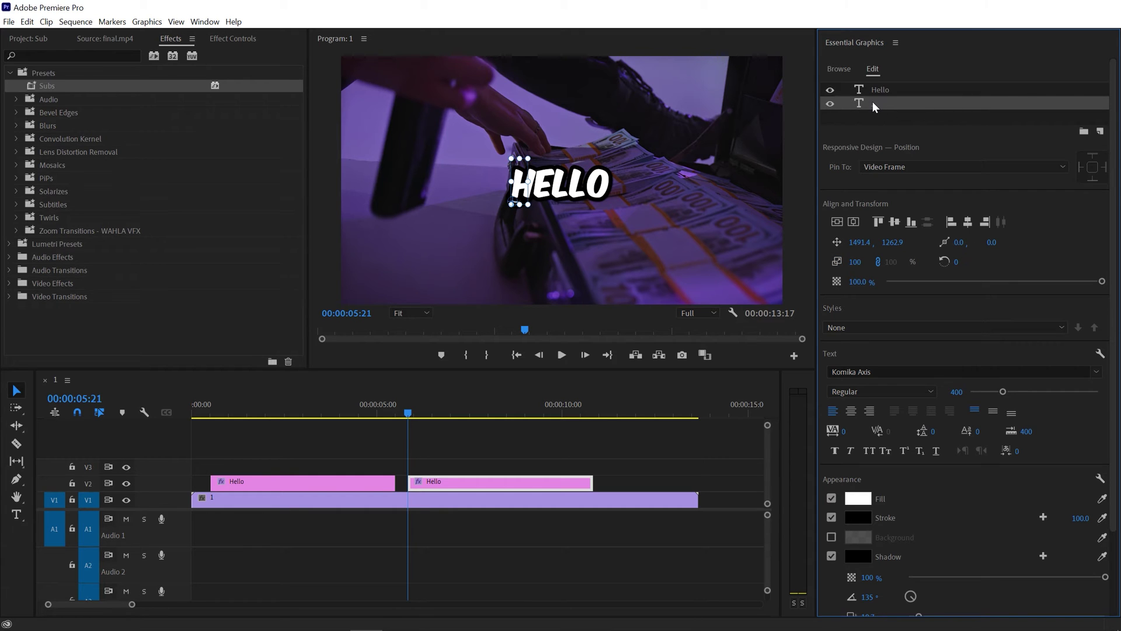
key(Delete)
click(880, 89)
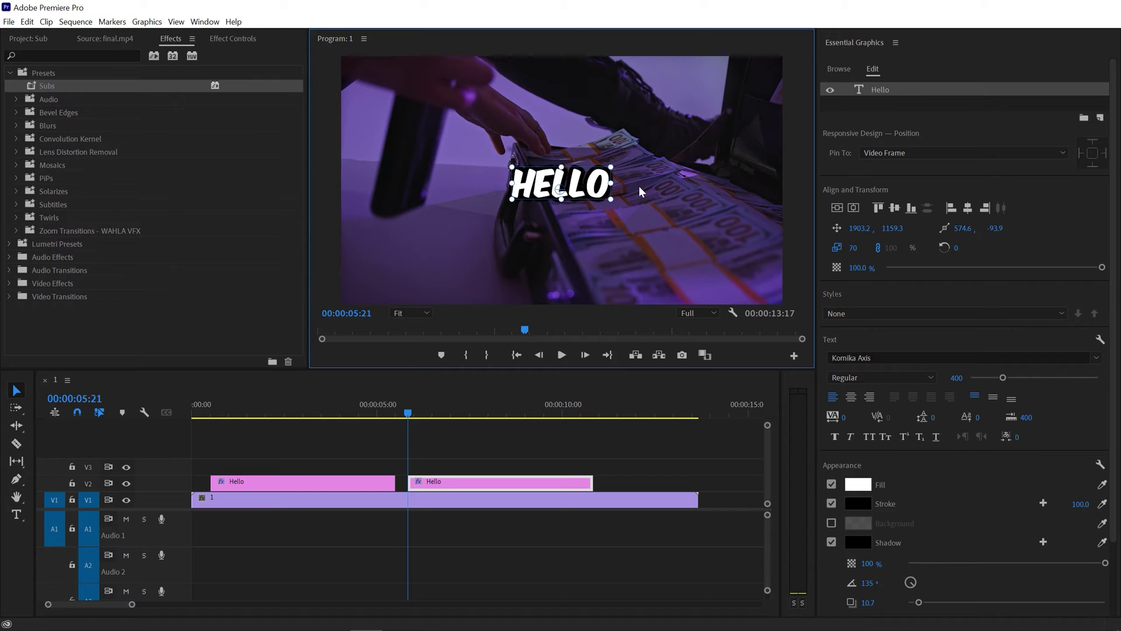
click(853, 208)
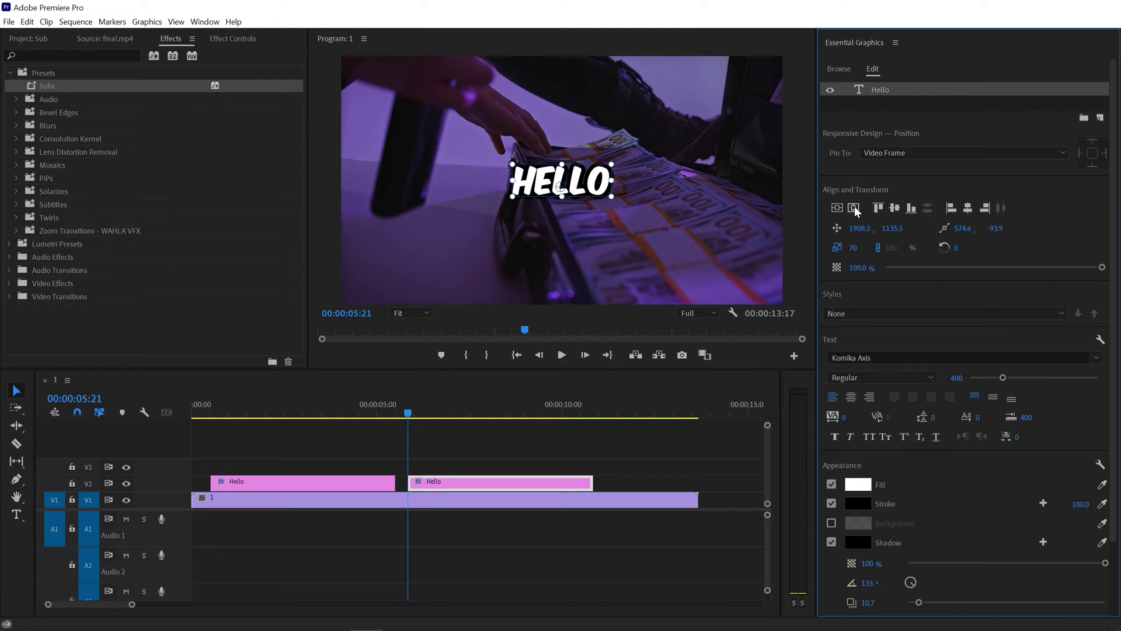
- Retype the second title as 'Wassup!' and play it back
double_click(572, 188)
text(Wassup!)
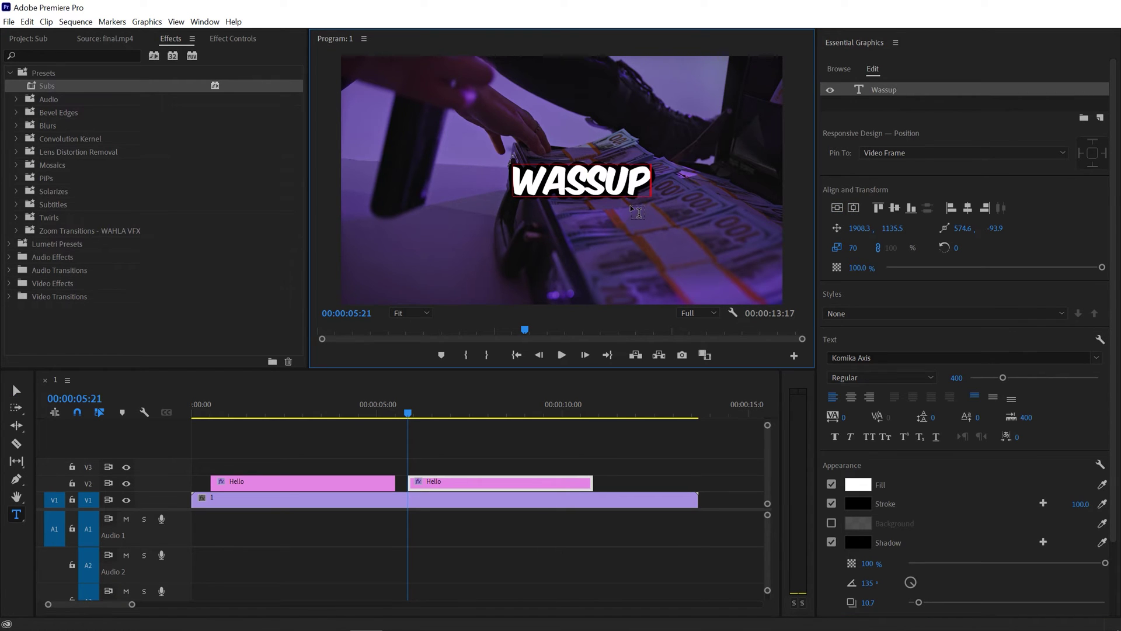
click(401, 411)
key(Right)
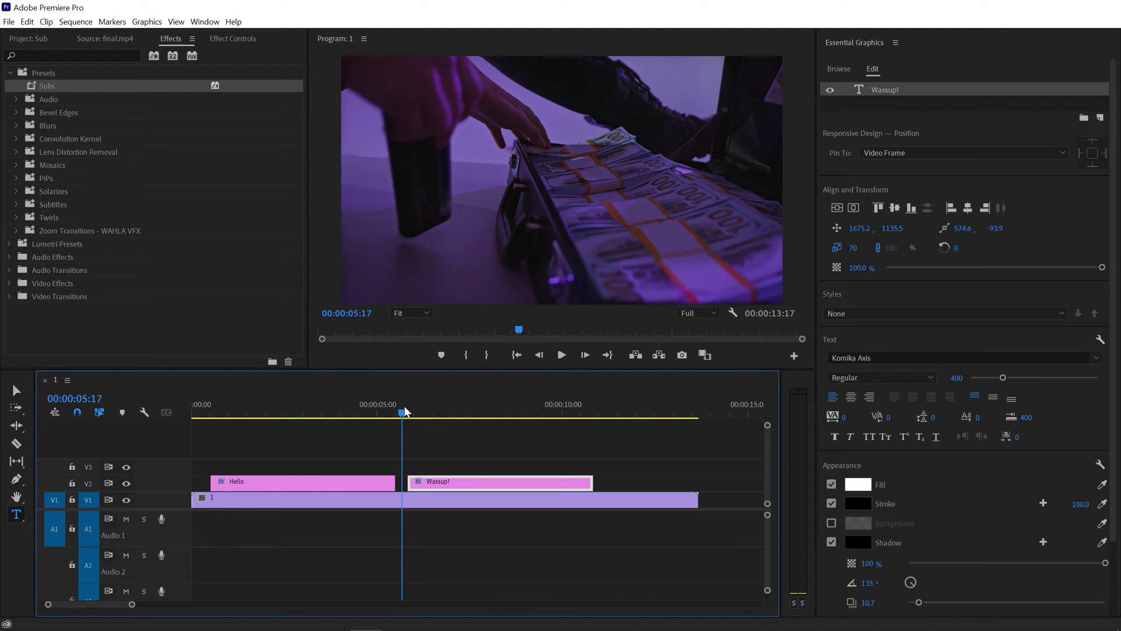
key(space)
click(402, 404)
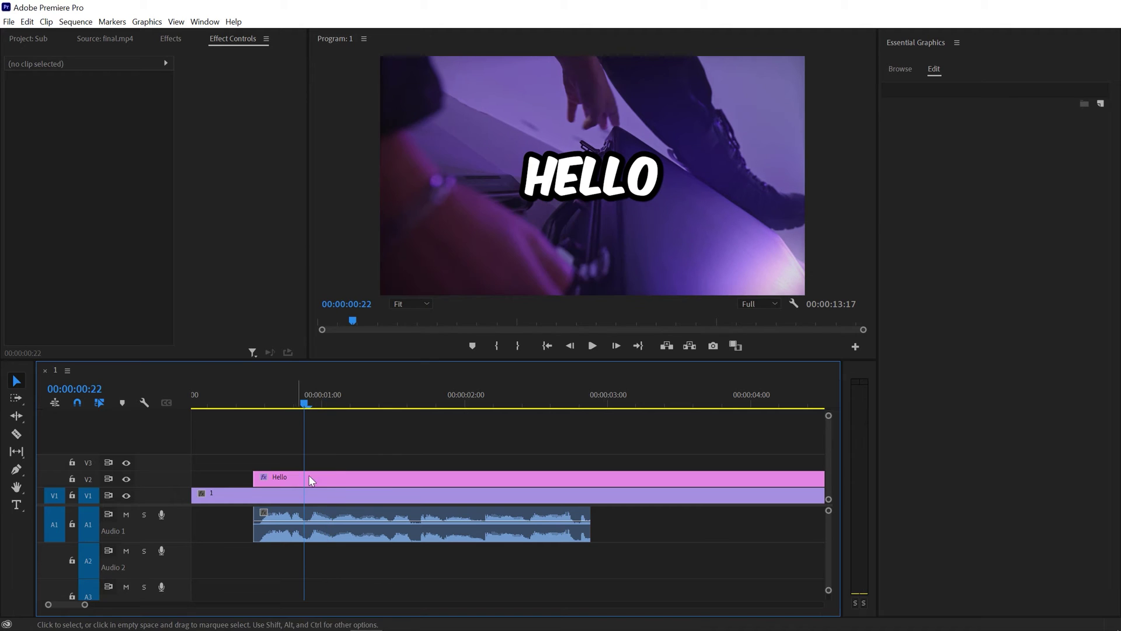
- Retype the first title as 'WASSUP' and centre it horizontally
click(308, 479)
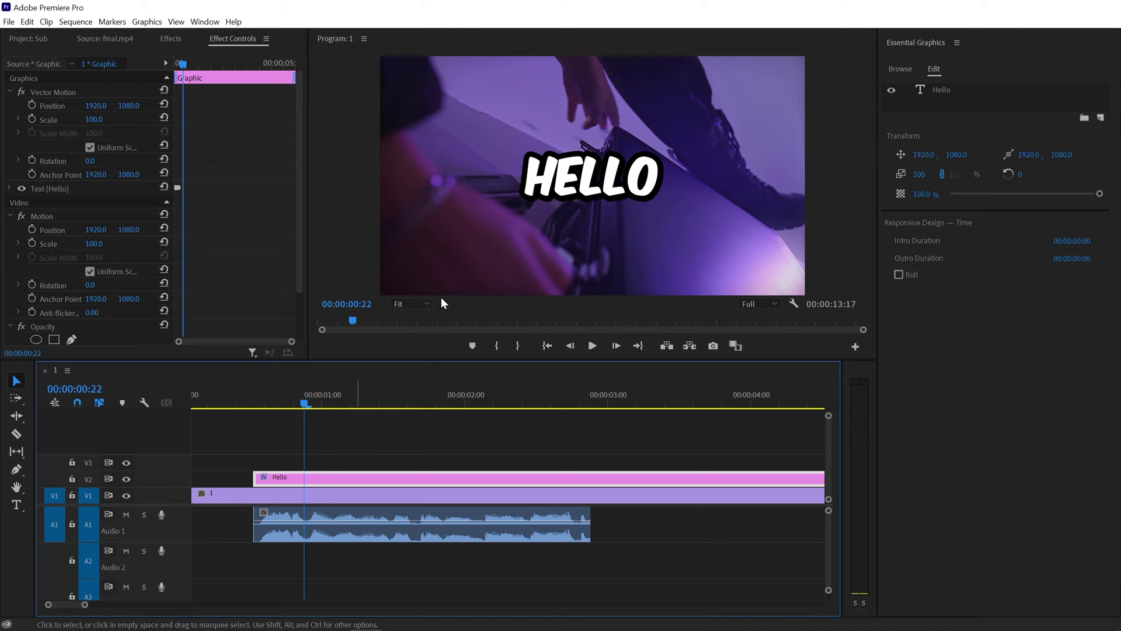
double_click(634, 177)
text(WASSU)
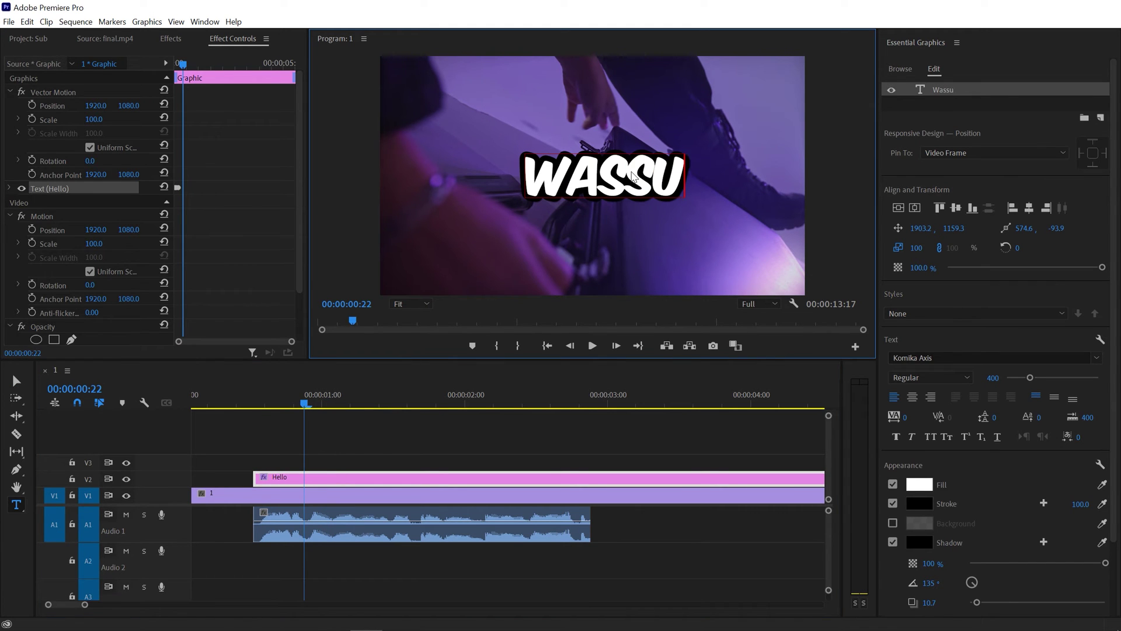
text(P)
click(914, 208)
- Split the title clip at 00:00:00:22 and delete the trailing part
click(309, 407)
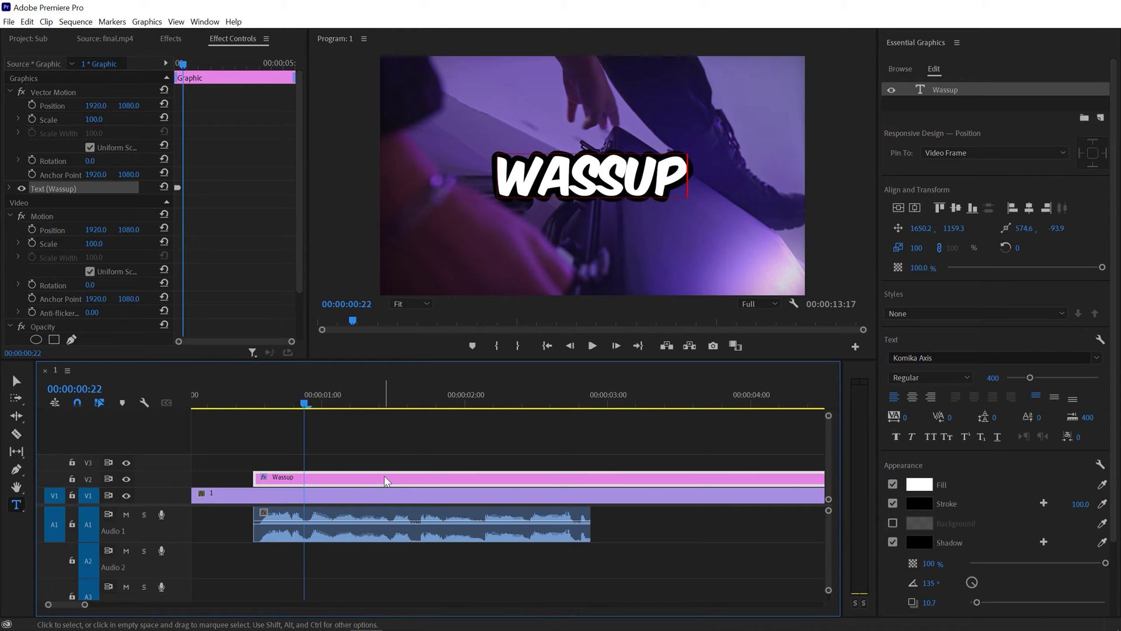
key(ctrl+k)
key(v)
click(418, 478)
key(Delete)
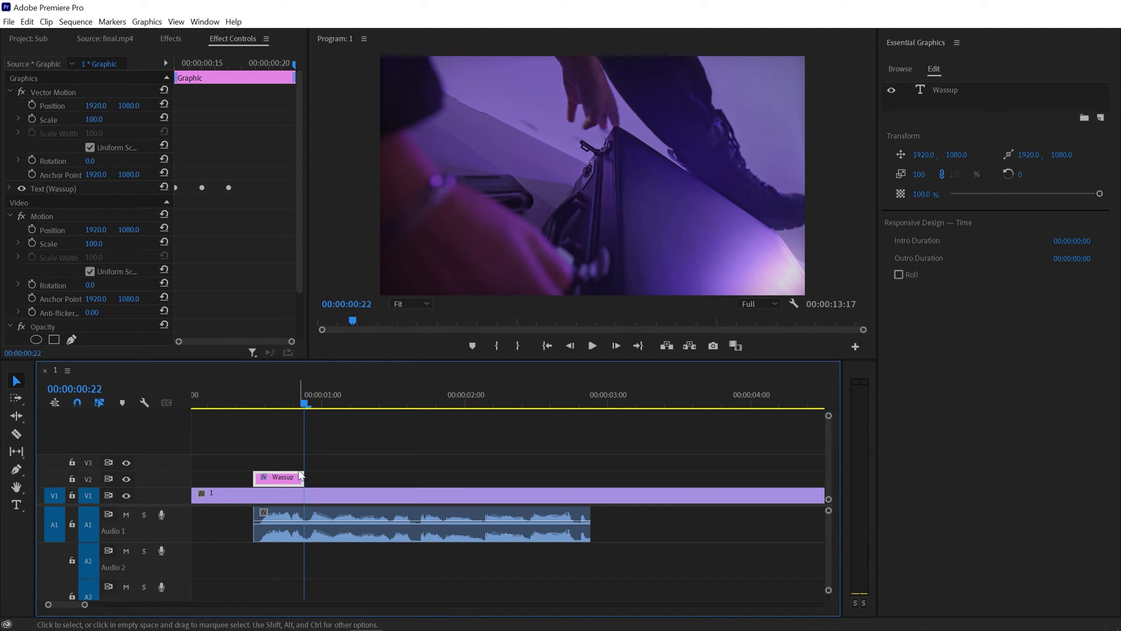
- Duplicate the Wassup clip along V2 and trim the copy's edge
drag(289, 479, 327, 478)
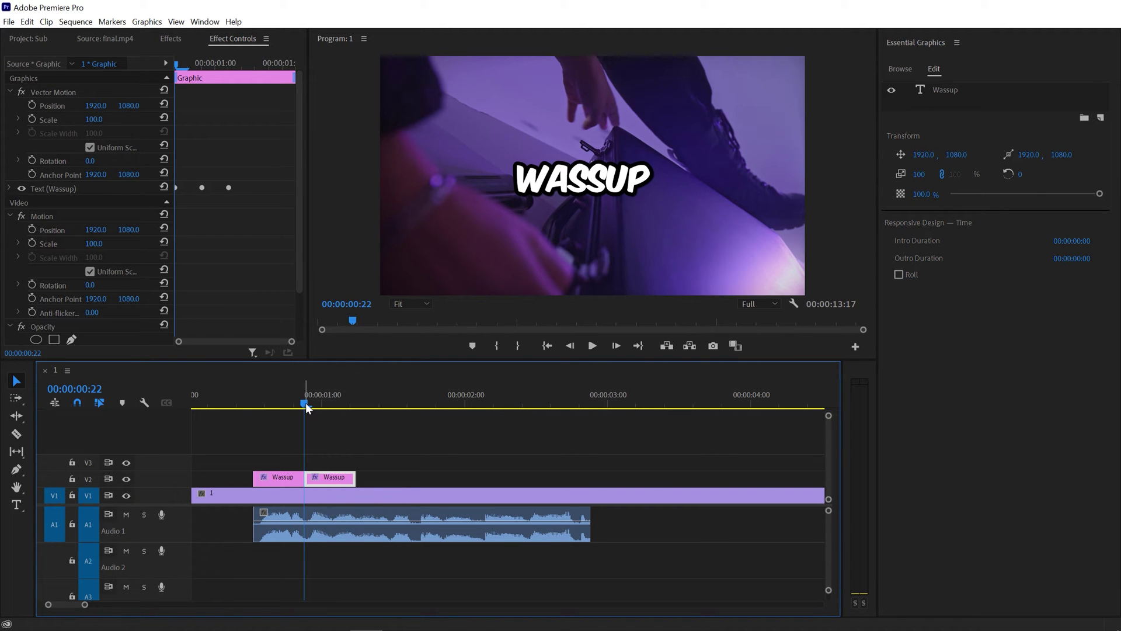
drag(549, 479, 590, 479)
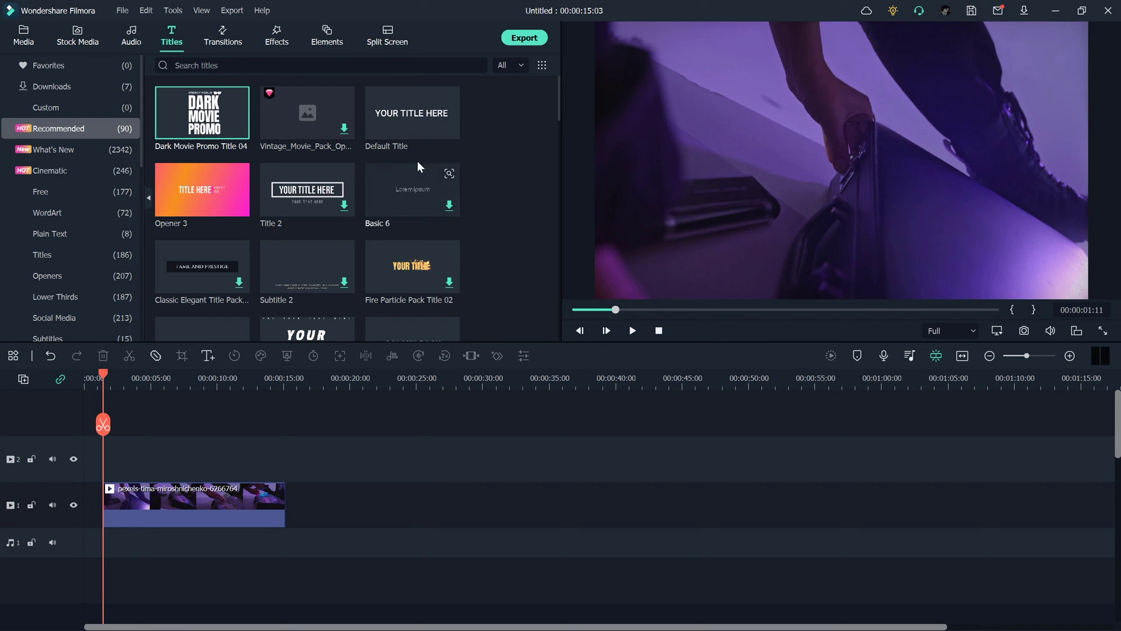
- Drop a Default Title onto track 2 above the purple clip and change its text to 'Hello'
drag(409, 129, 120, 459)
scroll(241, 378, up, 3)
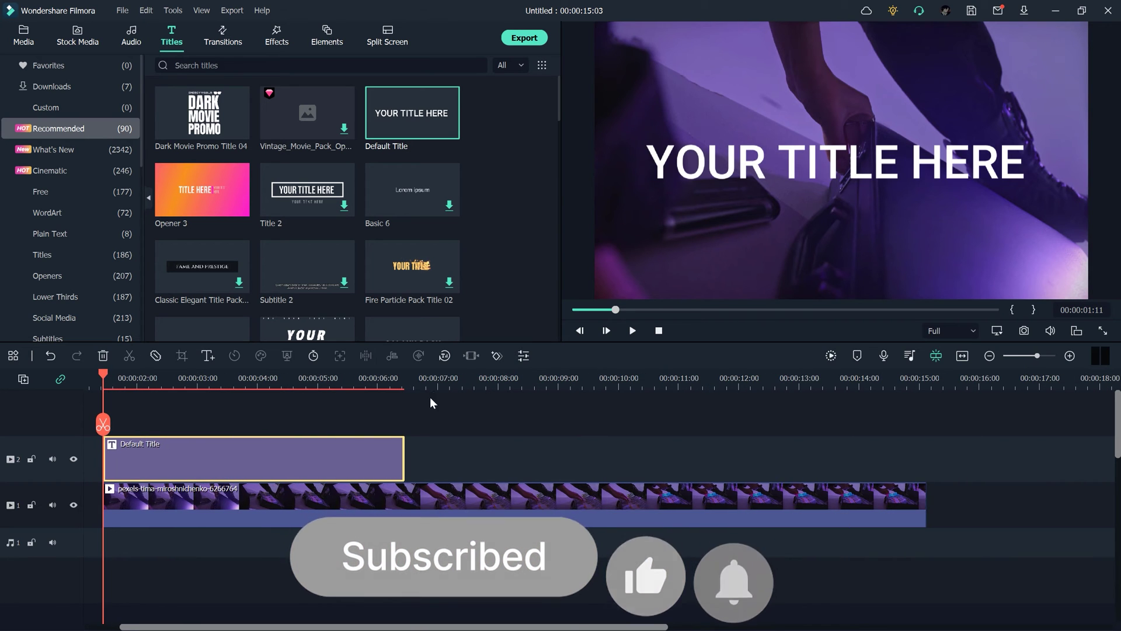
click(151, 380)
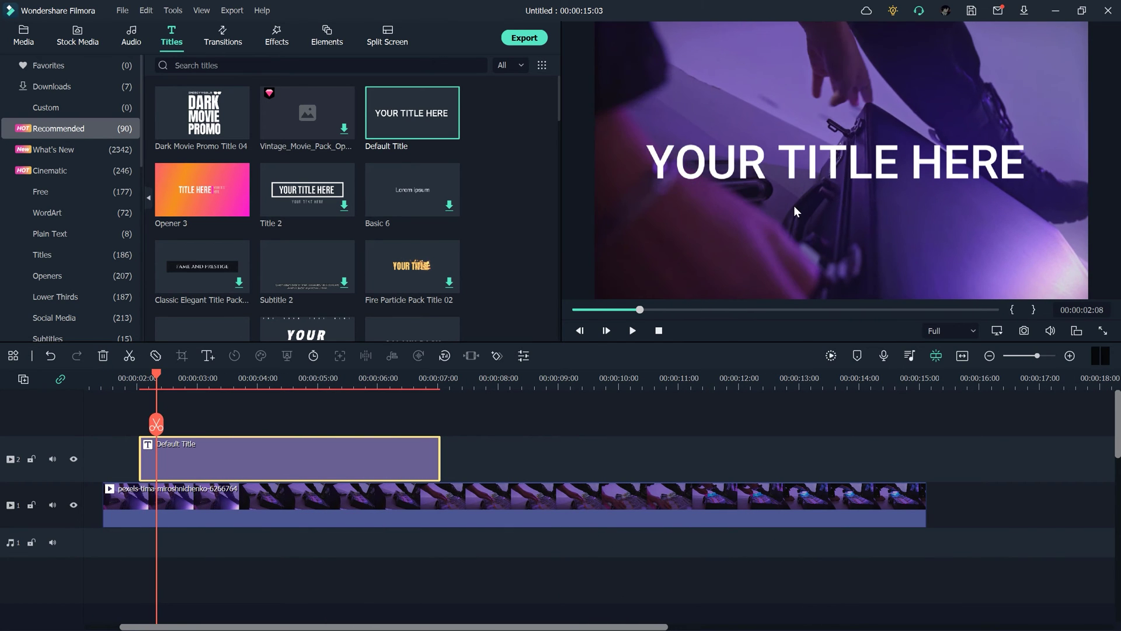
double_click(801, 168)
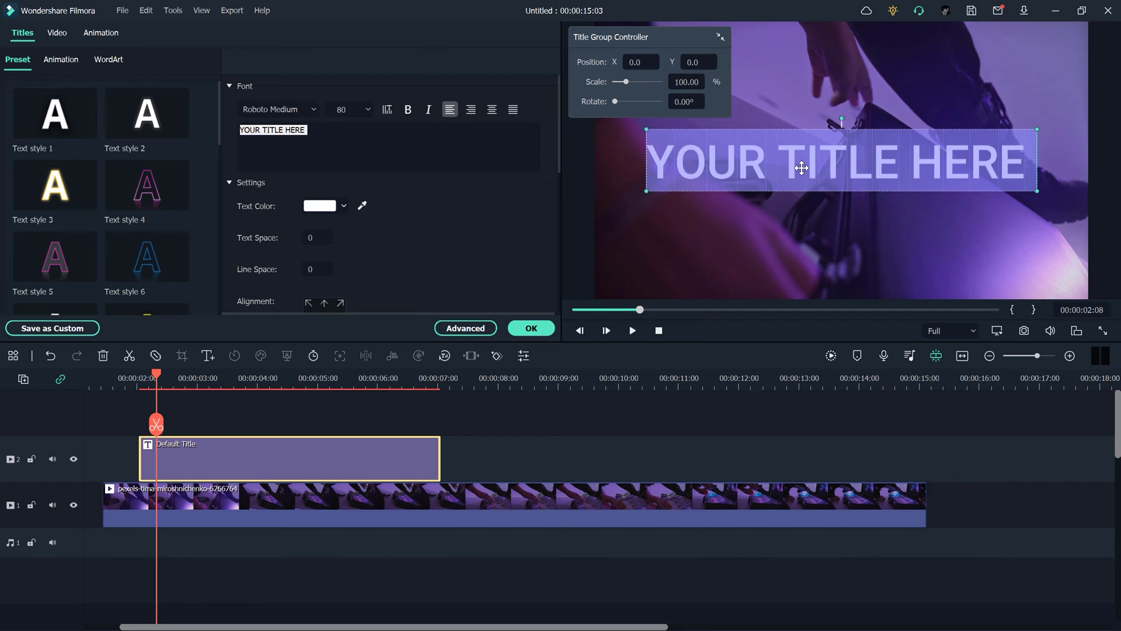
text(W)
key(BackSpace)
text(Hello)
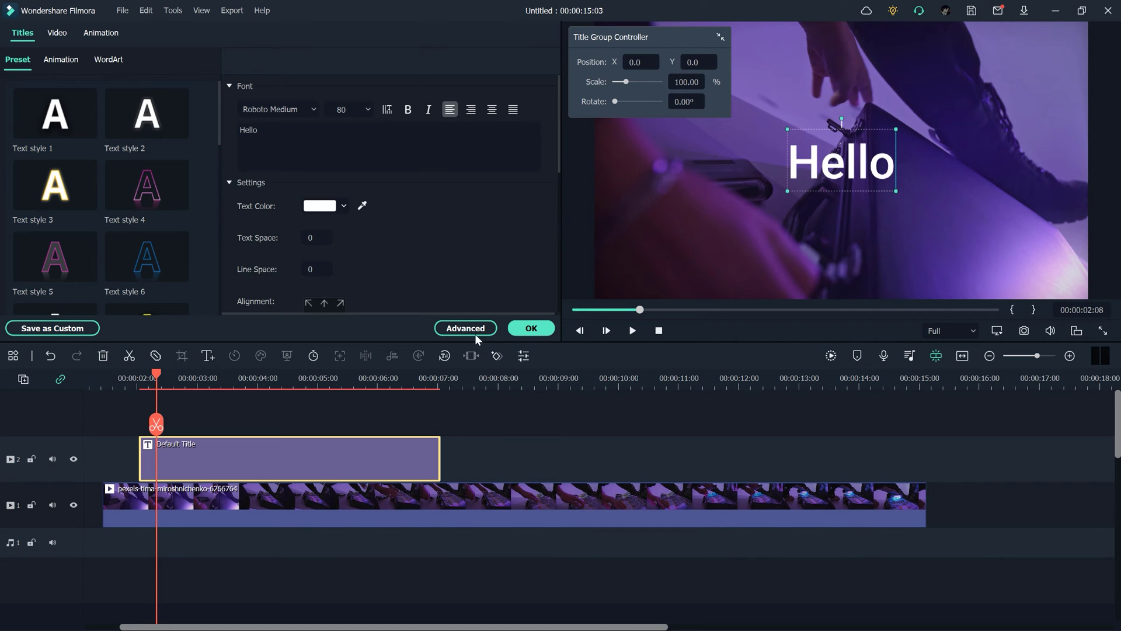
click(467, 328)
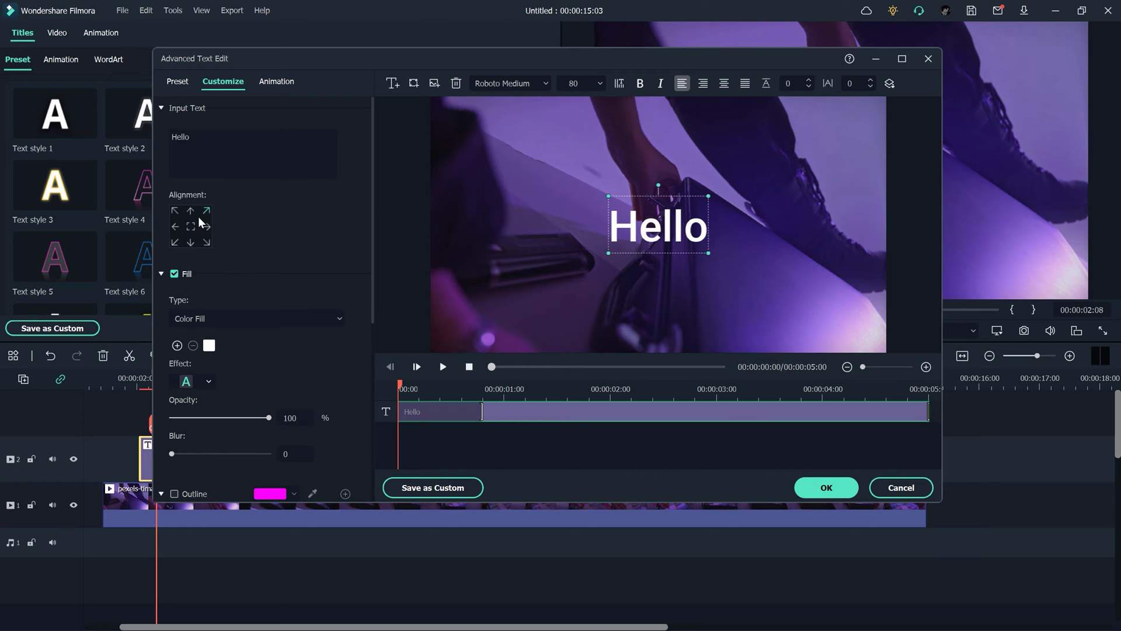
- Give the Hello text a black outline and a slightly offset black drop shadow
drag(373, 207, 382, 382)
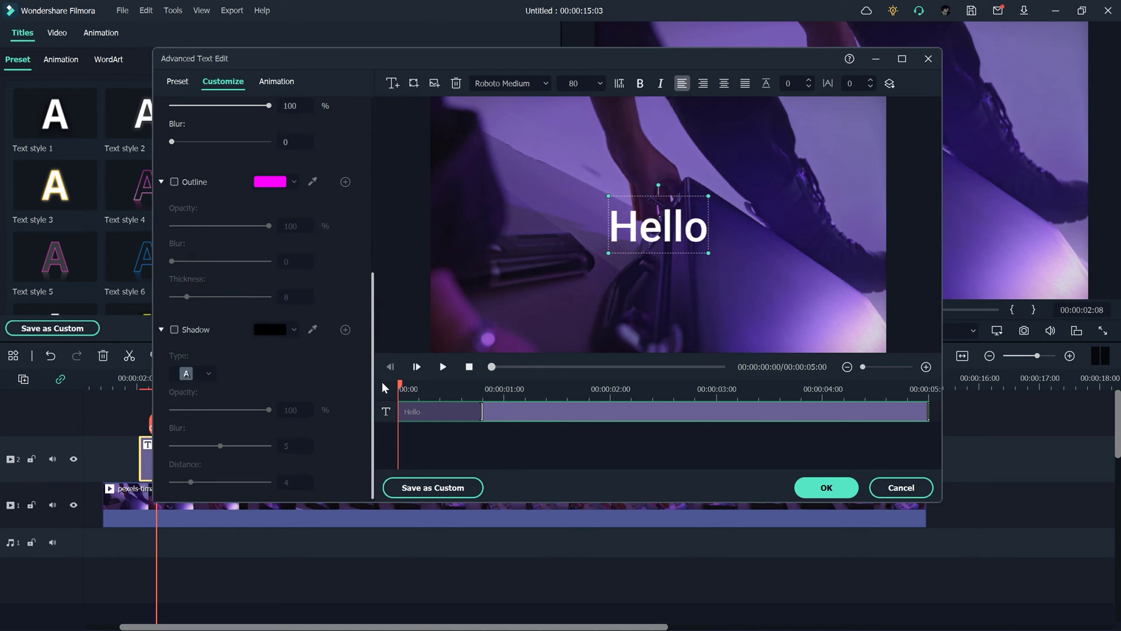
click(174, 181)
click(294, 182)
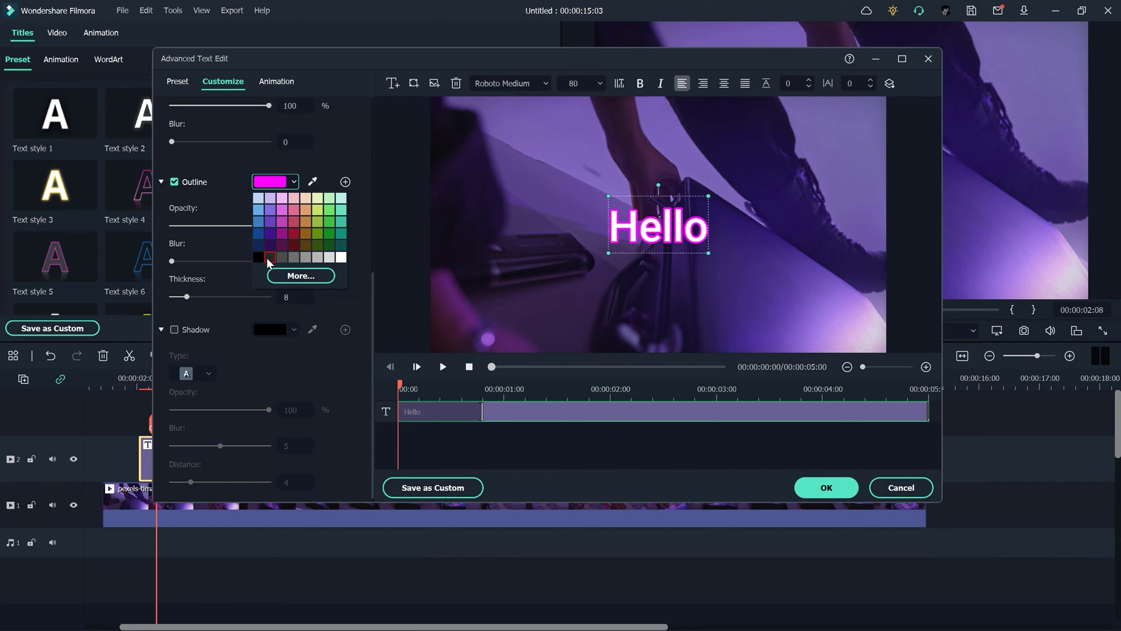
click(259, 257)
click(174, 330)
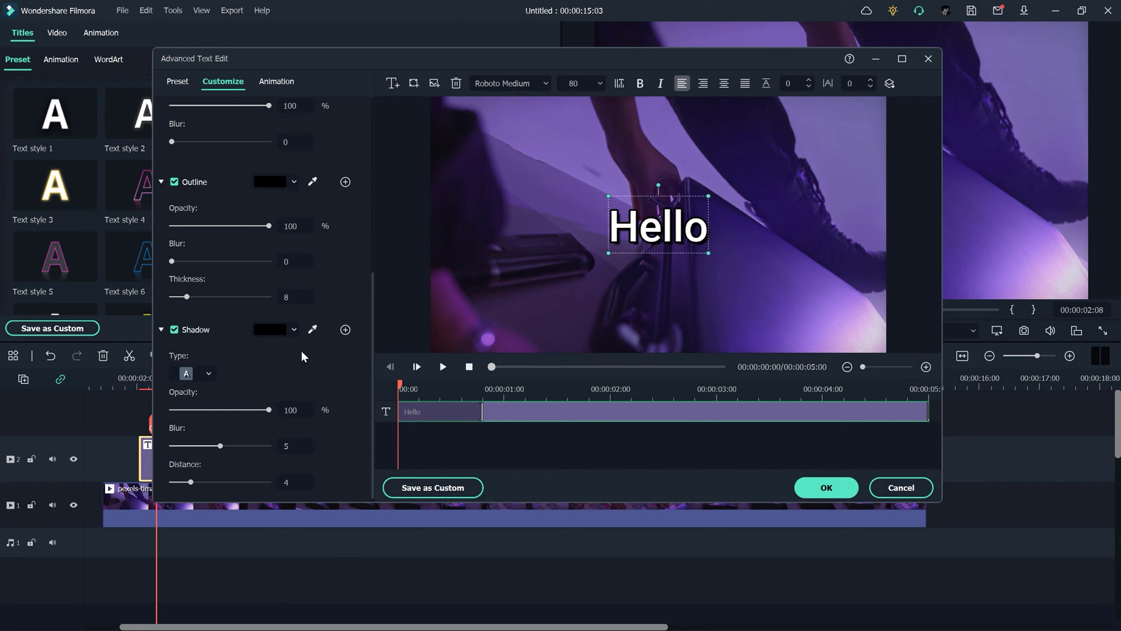
mouse_move(188, 479)
mouse_down()
mouse_move(216, 479)
mouse_move(189, 484)
mouse_up()
- Switch the font to Komika Axis, thicken the outline, and apply the style changes
drag(369, 410, 374, 219)
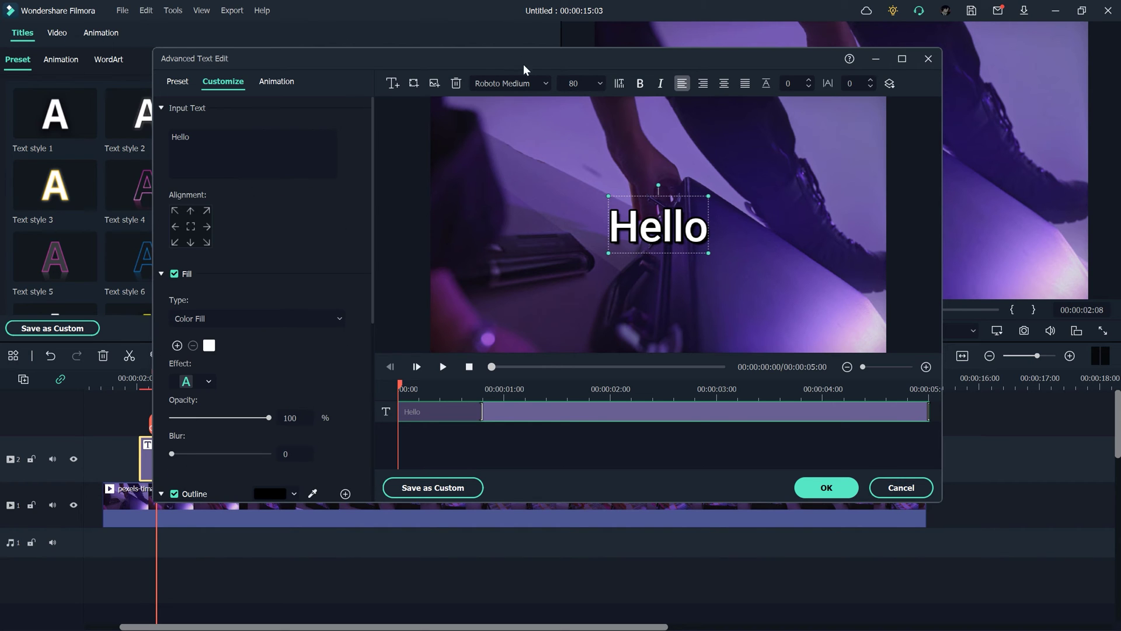
click(506, 83)
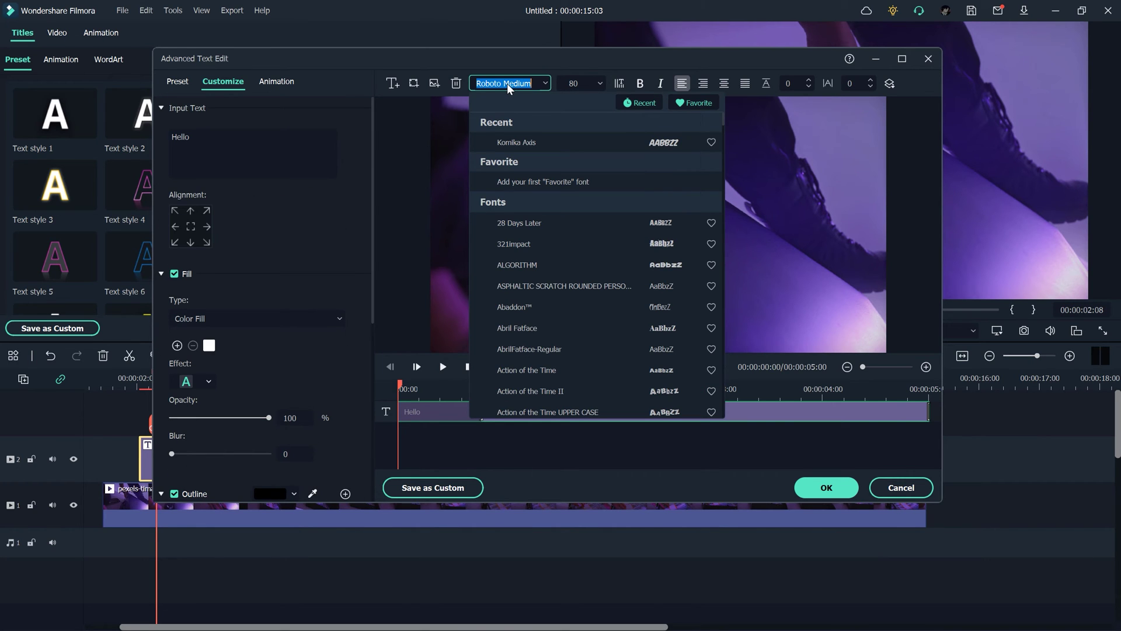
click(505, 142)
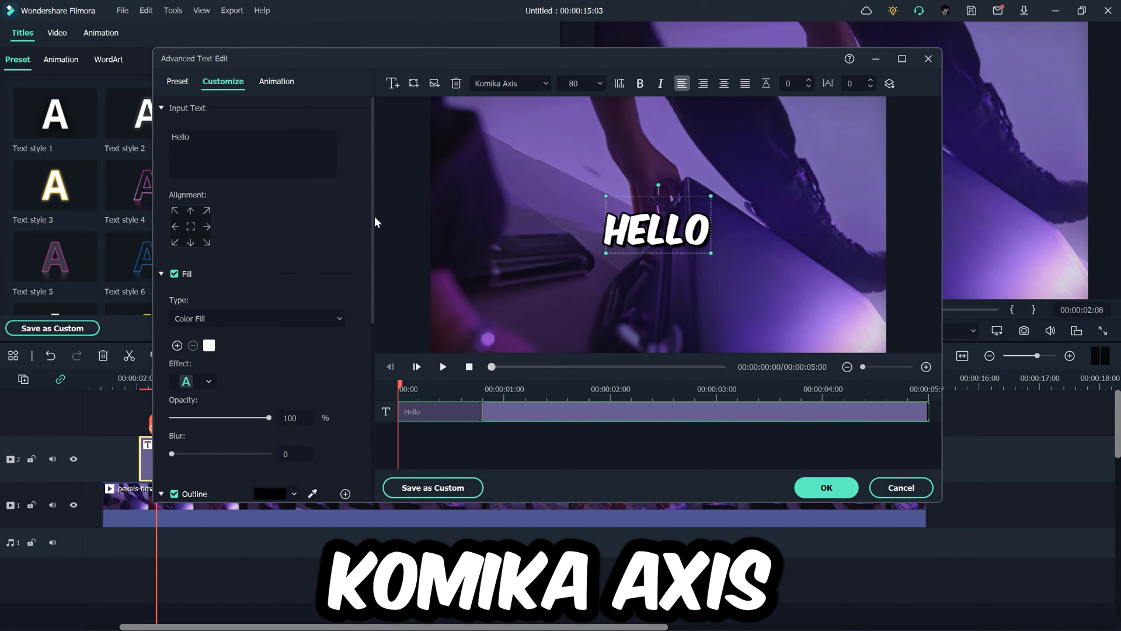
drag(373, 217, 374, 357)
drag(190, 353, 198, 359)
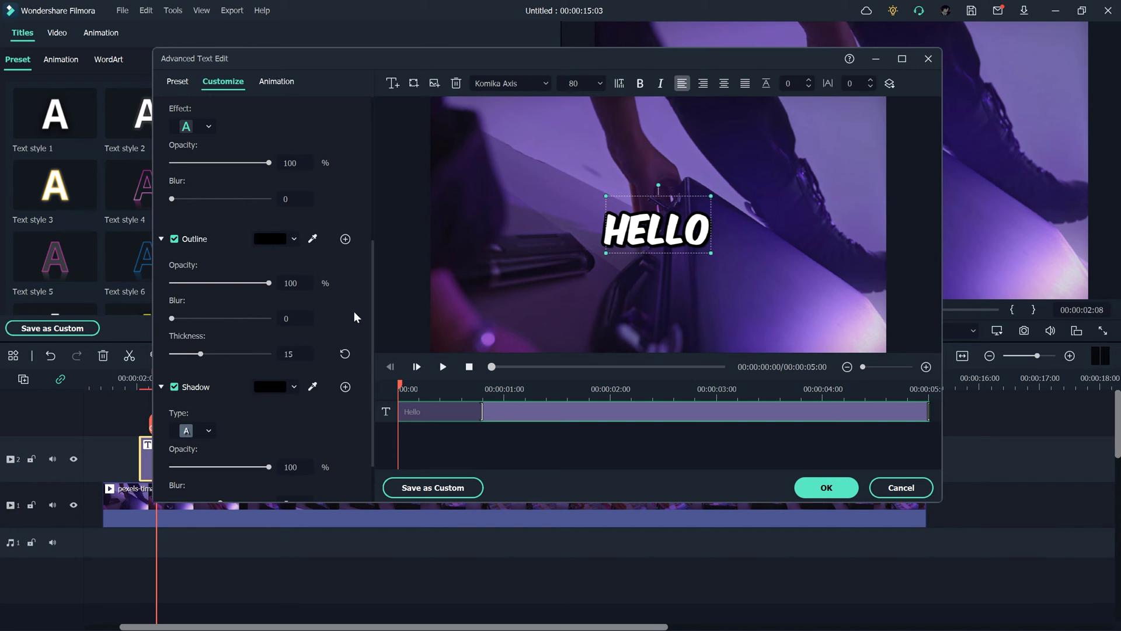
click(827, 487)
click(149, 370)
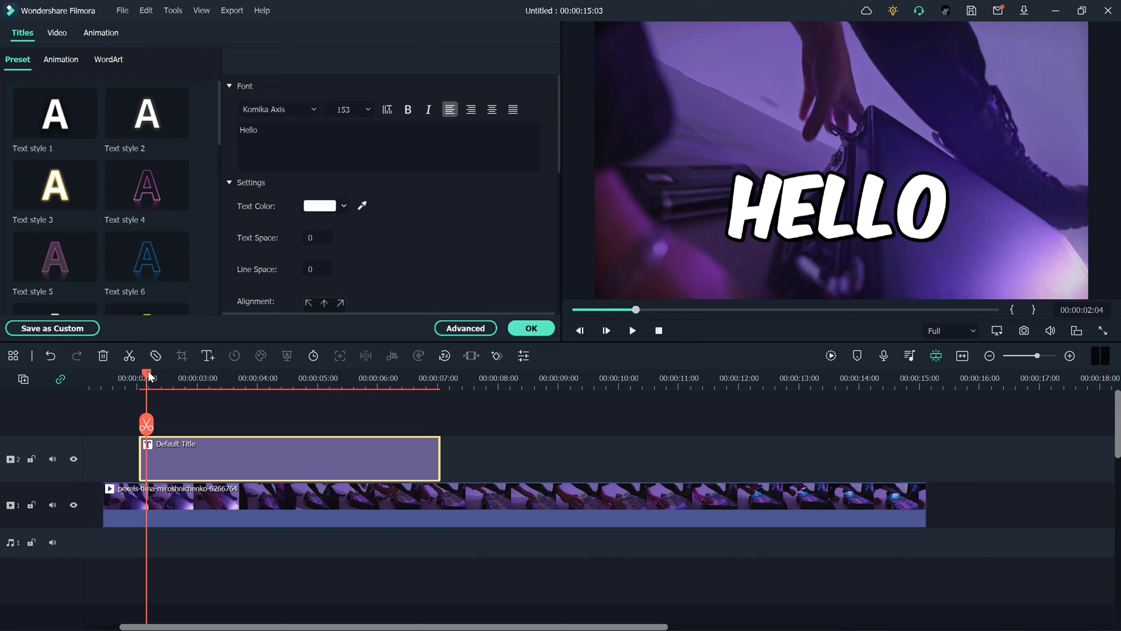
- Add the Keyframing tool to the timeline toolbar and save the customized toolbar
drag(143, 375, 147, 380)
click(14, 356)
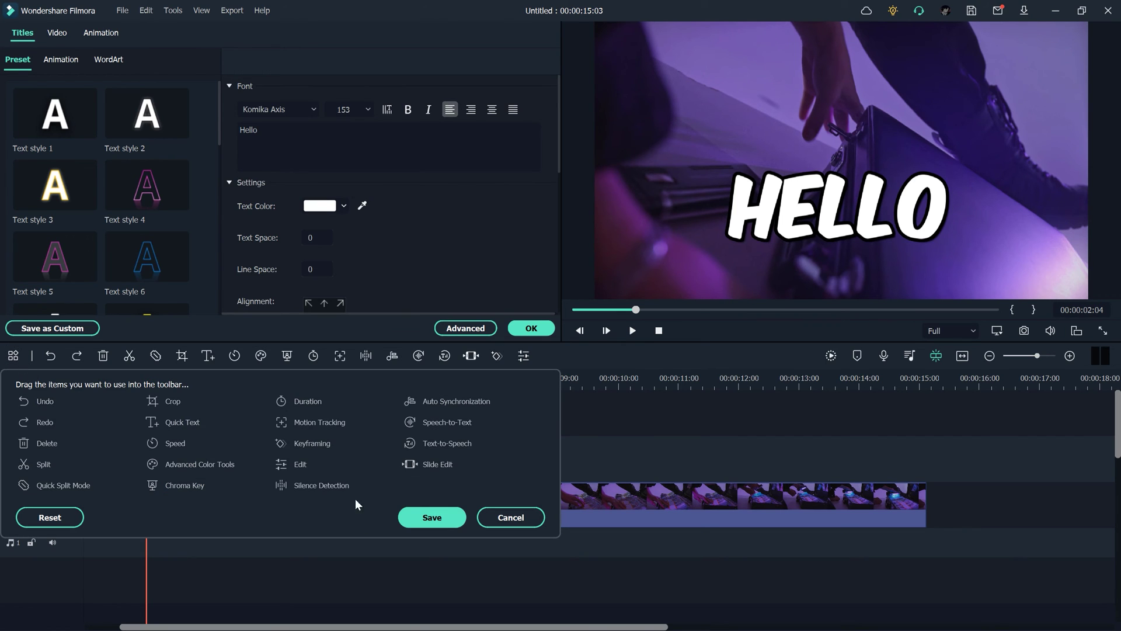
drag(299, 445, 582, 366)
click(436, 519)
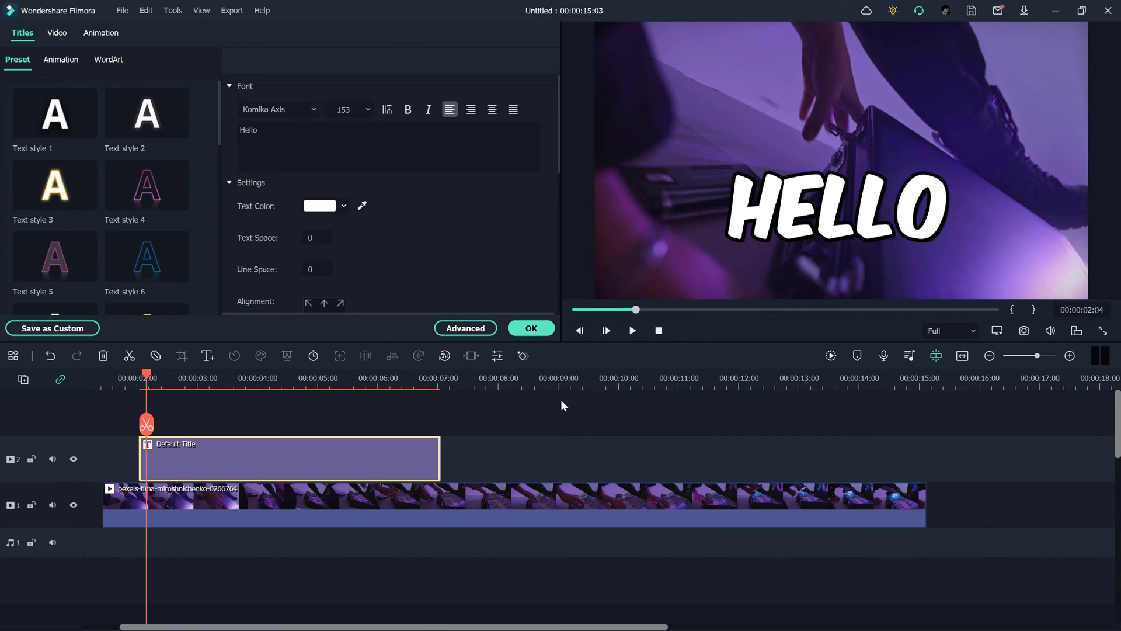
- Start keyframing the title with a 70% Scale keyframe at its beginning
click(527, 355)
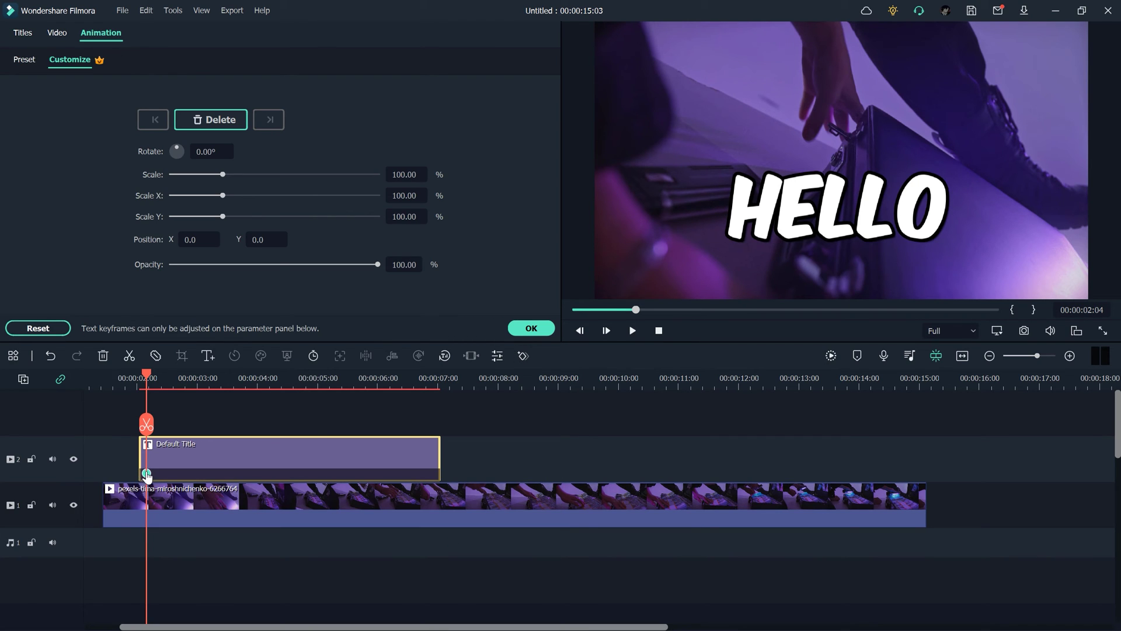
click(405, 174)
text(70)
key(Return)
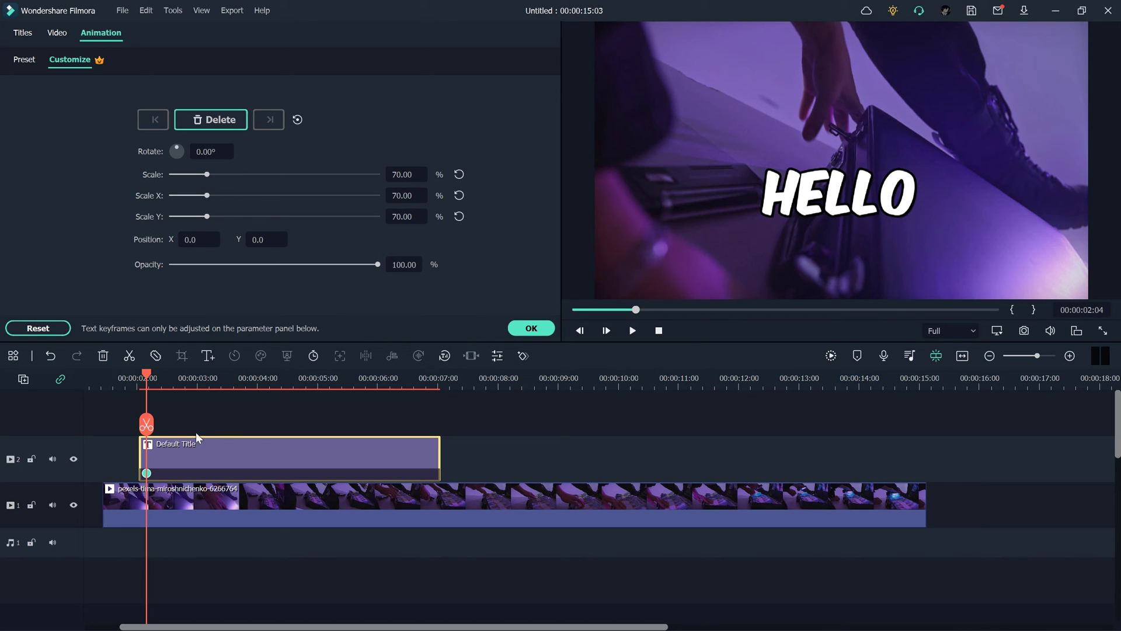
drag(146, 478, 141, 476)
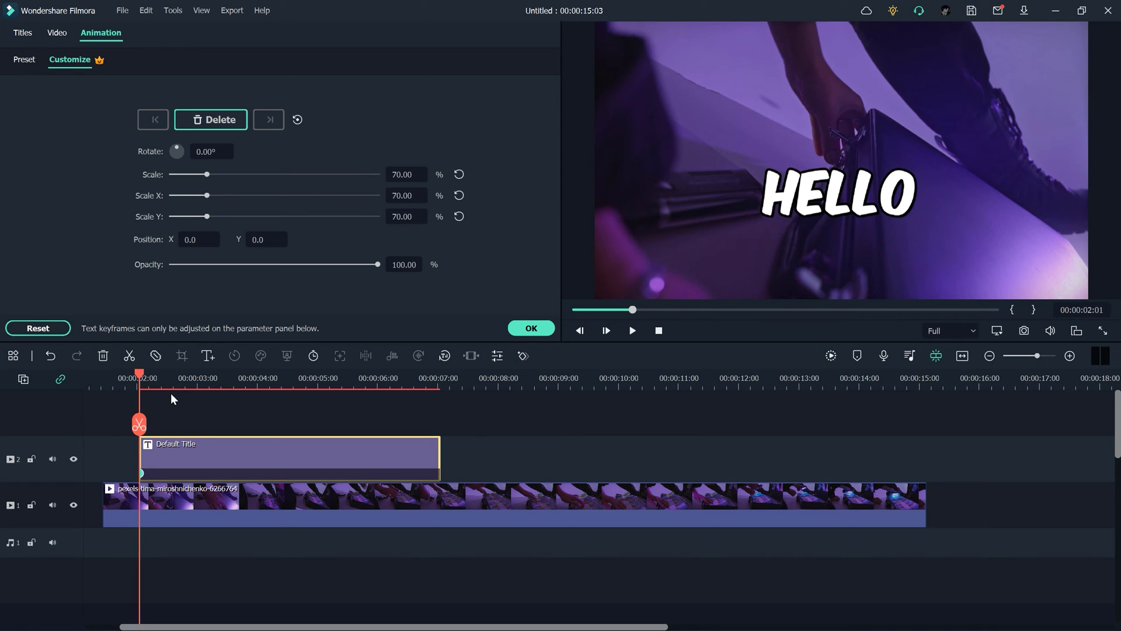
- Add 110% and then 100% Scale keyframes a few frames apart, then close the animation panel
key(Right)
key(Right)
key(Right)
click(415, 174)
text(110)
key(Return)
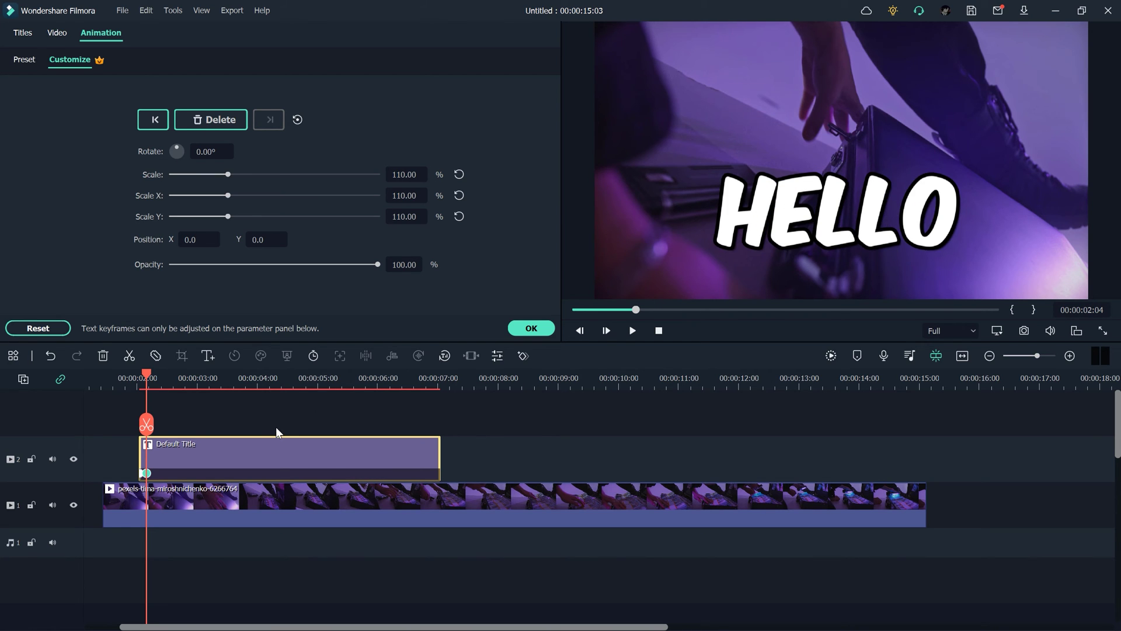
key(Right)
key(Right)
key(Right)
click(397, 175)
text(100)
key(Return)
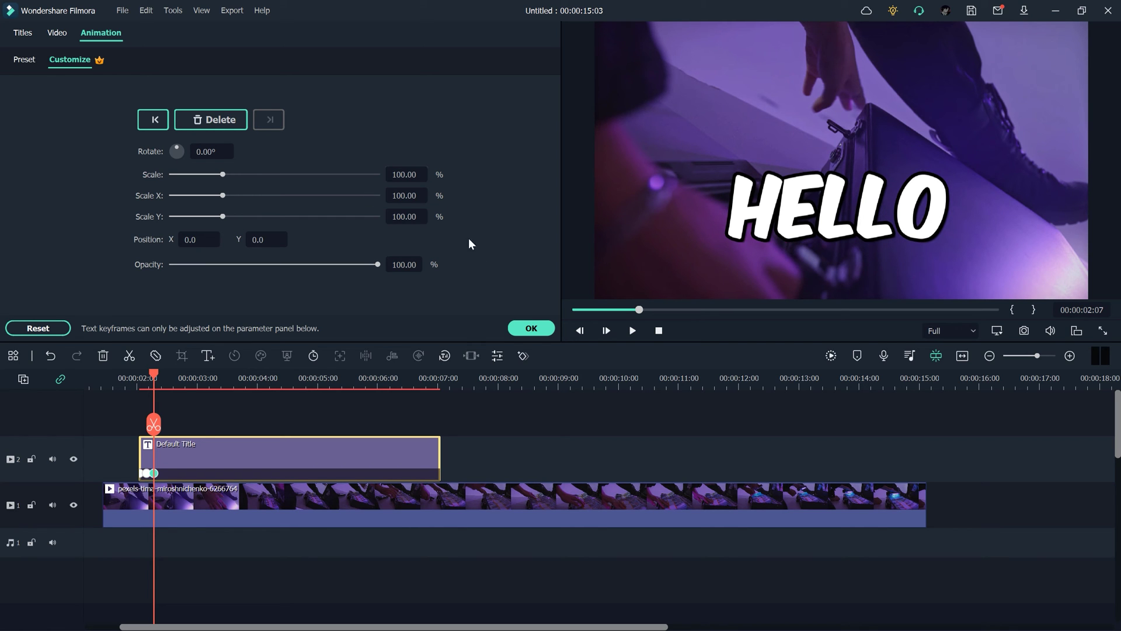
click(531, 327)
click(137, 380)
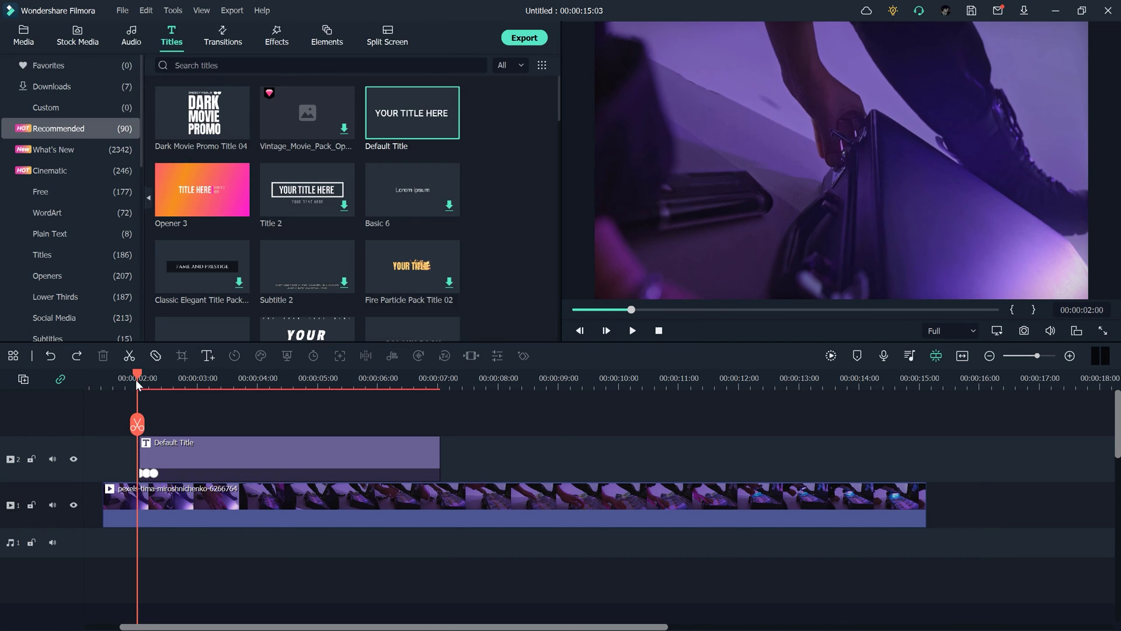
- Centre the HELLO title with the centre alignment button, confirm, and play back the animation
click(139, 379)
mouse_move(143, 382)
mouse_down()
mouse_move(152, 384)
mouse_move(138, 380)
mouse_up()
click(247, 456)
double_click(289, 452)
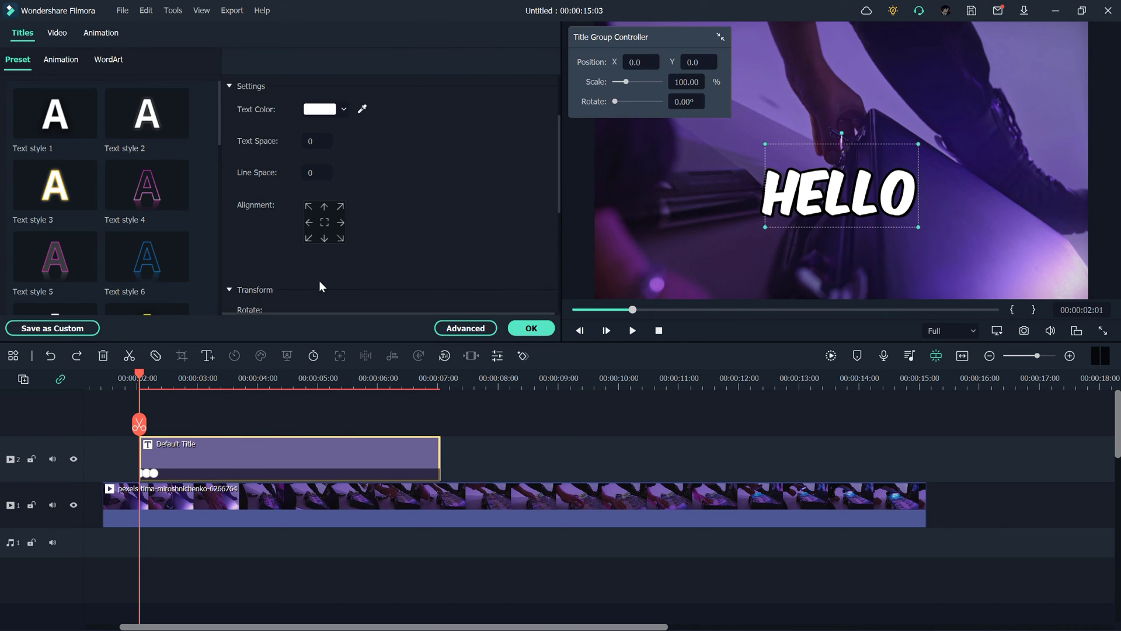
click(327, 224)
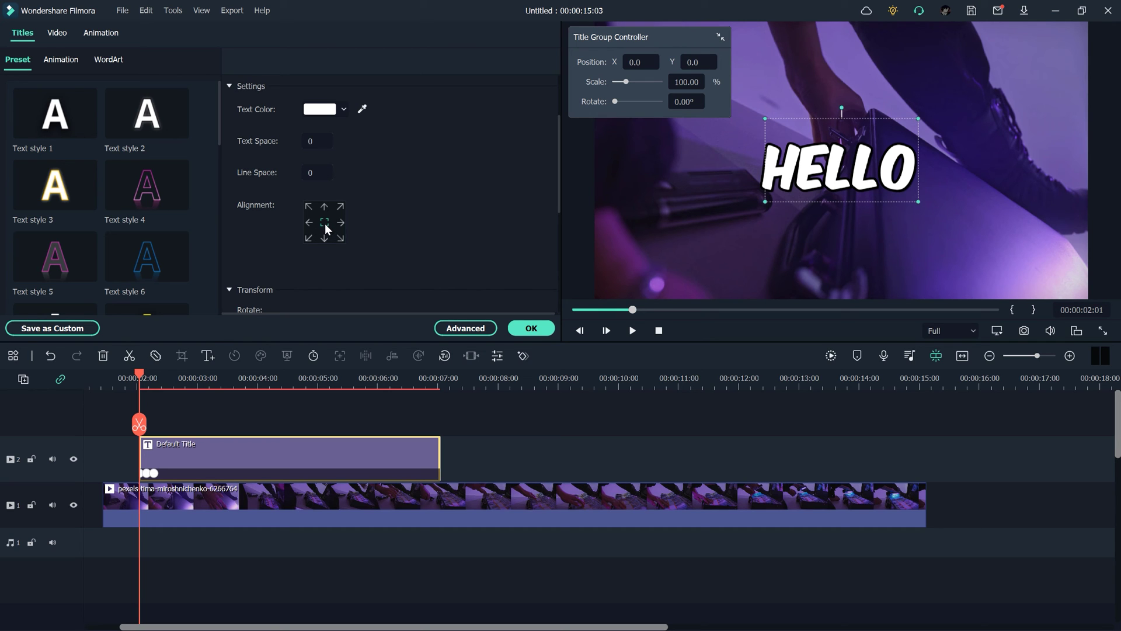
click(531, 328)
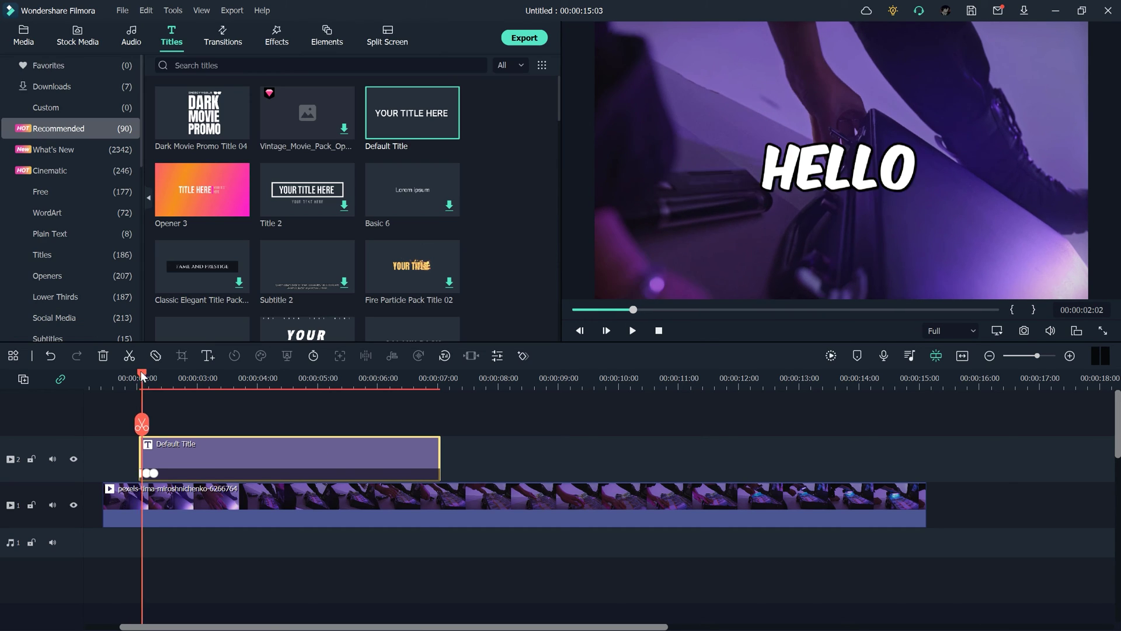
click(633, 331)
click(633, 330)
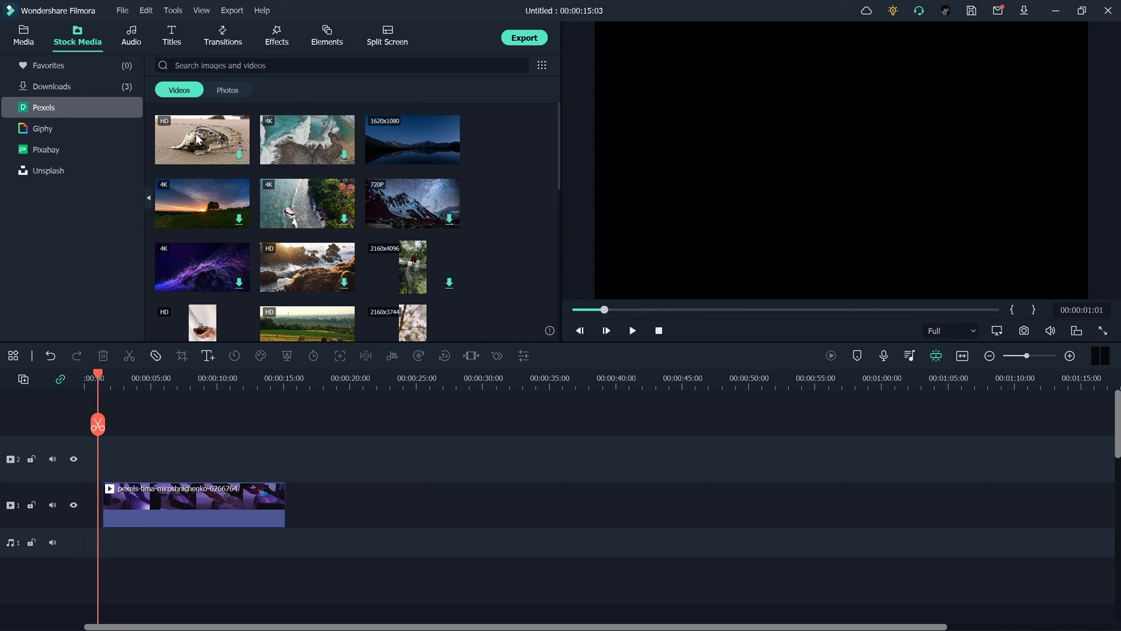
click(132, 38)
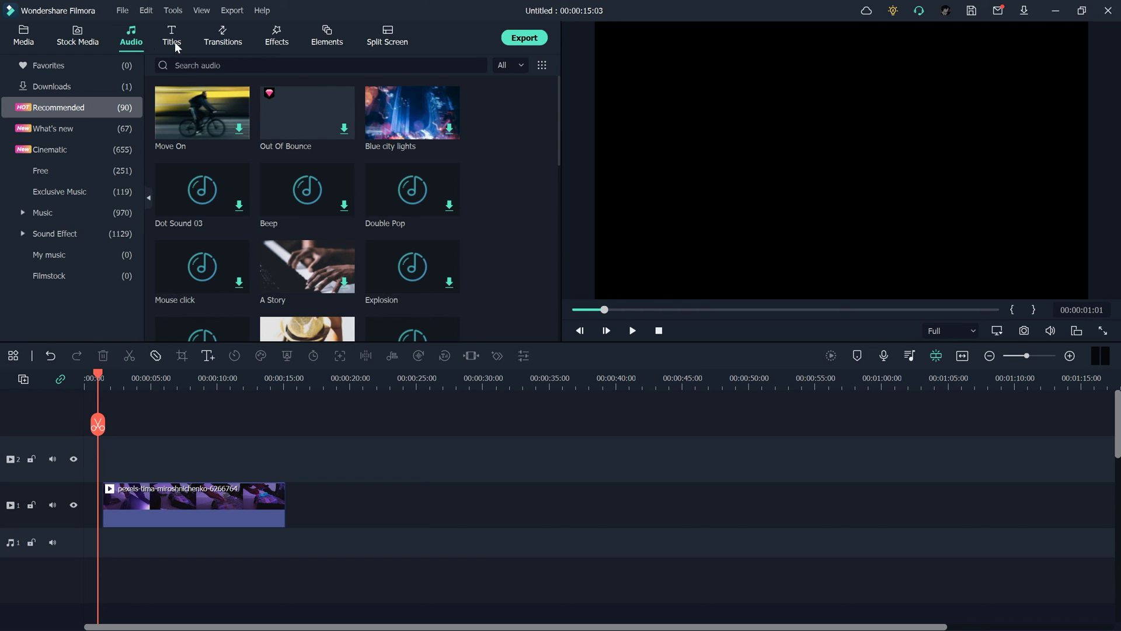
click(173, 39)
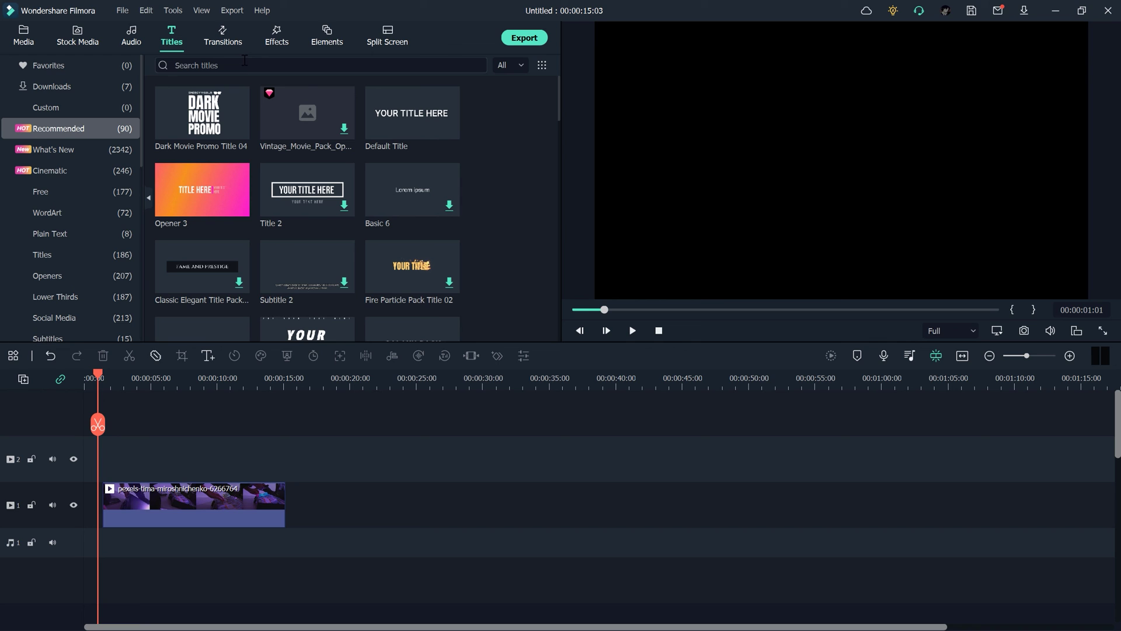
drag(204, 137, 400, 465)
mouse_move(409, 378)
mouse_down()
mouse_move(398, 378)
mouse_move(412, 376)
mouse_up()
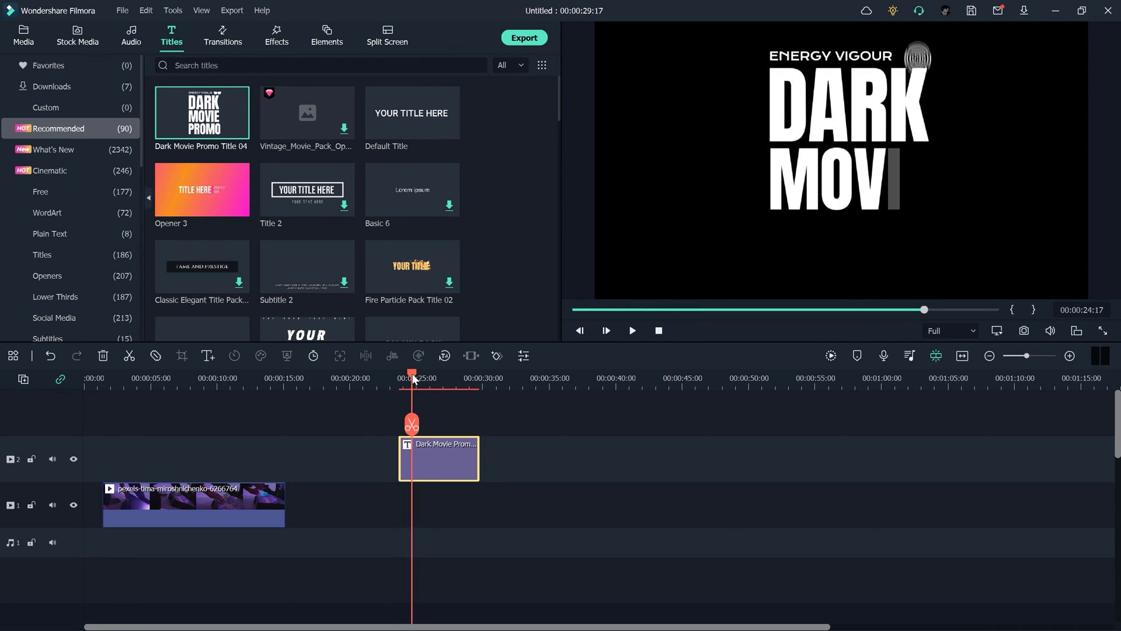